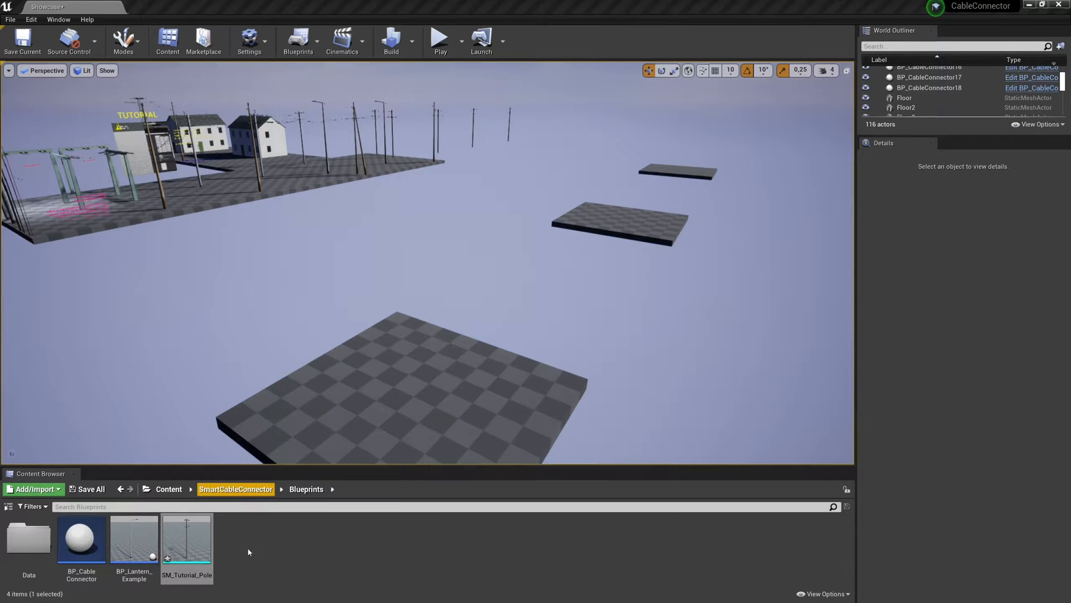
Step: Try placing the SM_Tutorial_Pole mesh on the nearest floor platform, and delete it again
drag(199, 551, 438, 371)
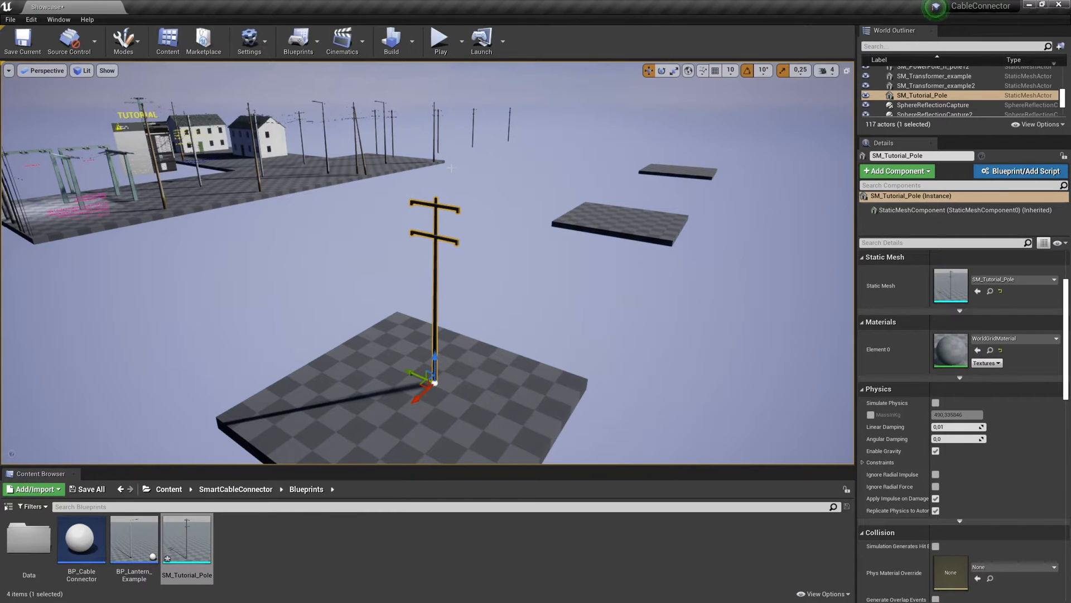
key(Delete)
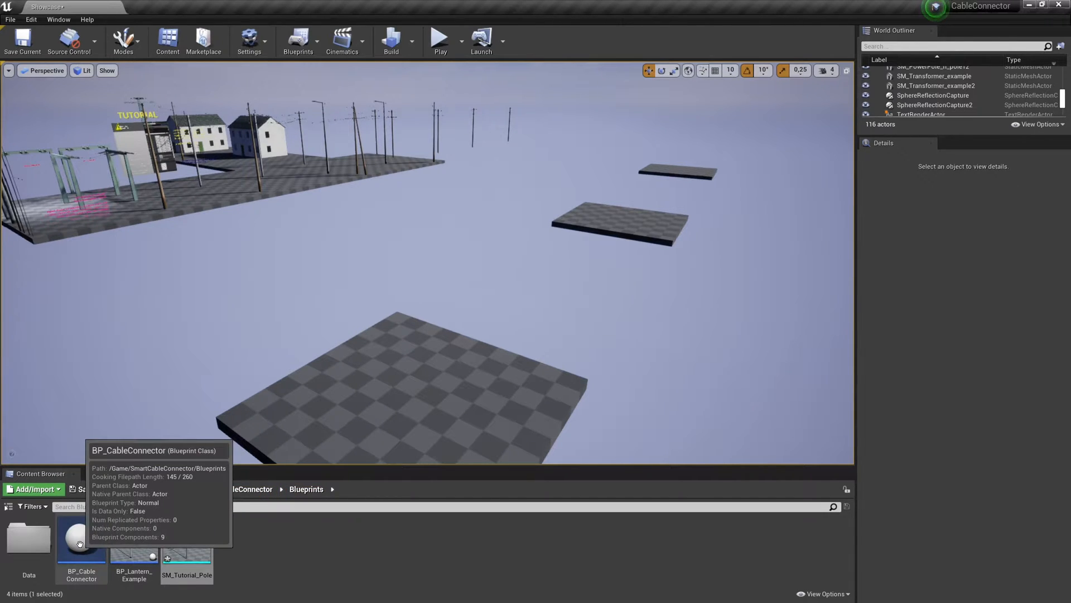
Step: Place a BP_CableConnector actor on the nearest floor platform and inspect its cable position markers
drag(80, 544, 380, 373)
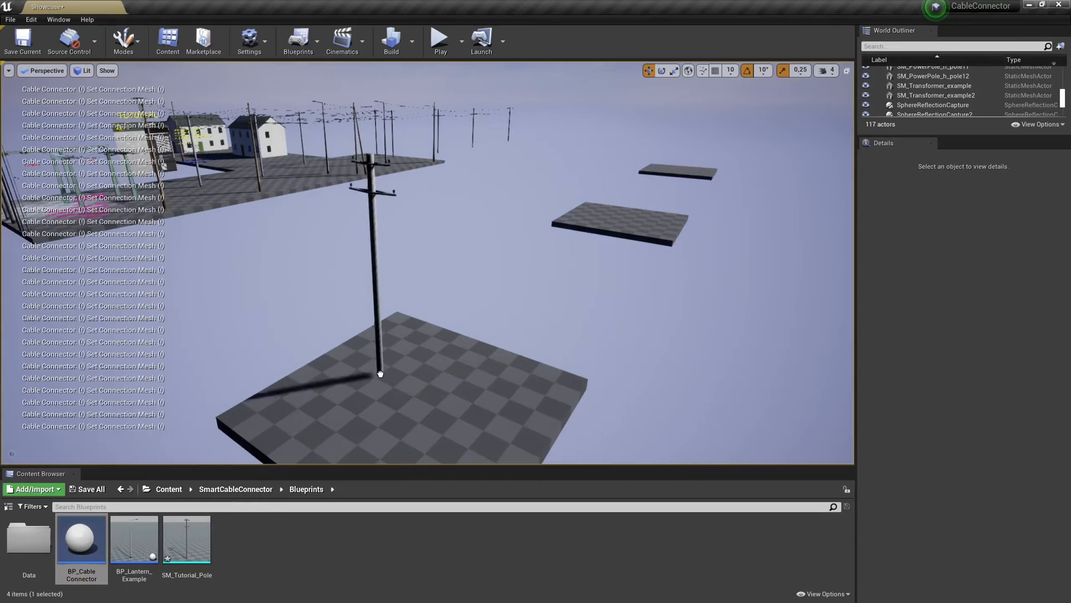
key(f)
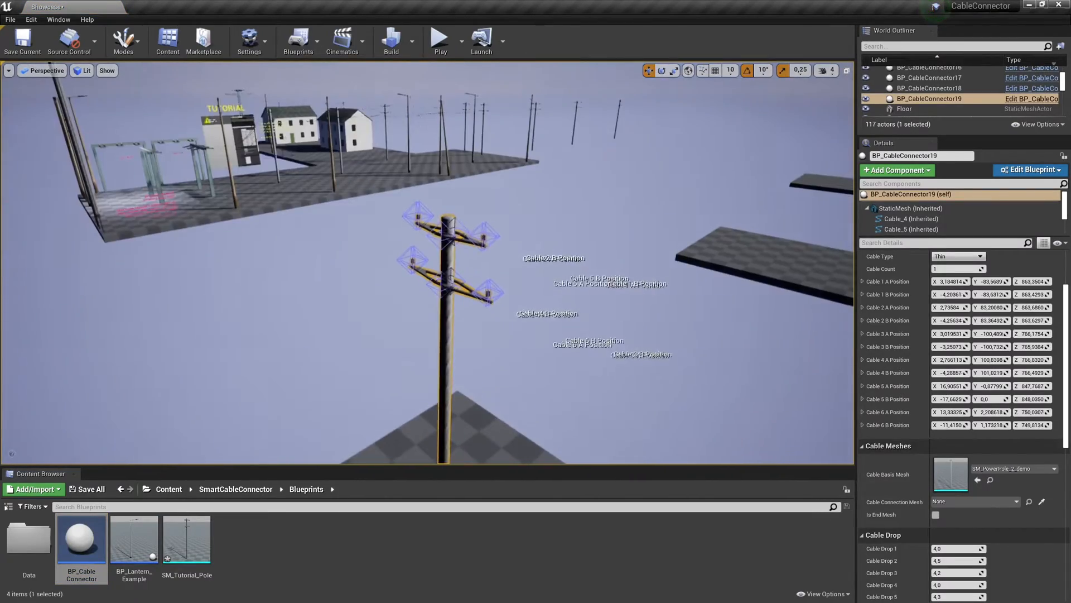
right_drag(380, 373, 349, 77)
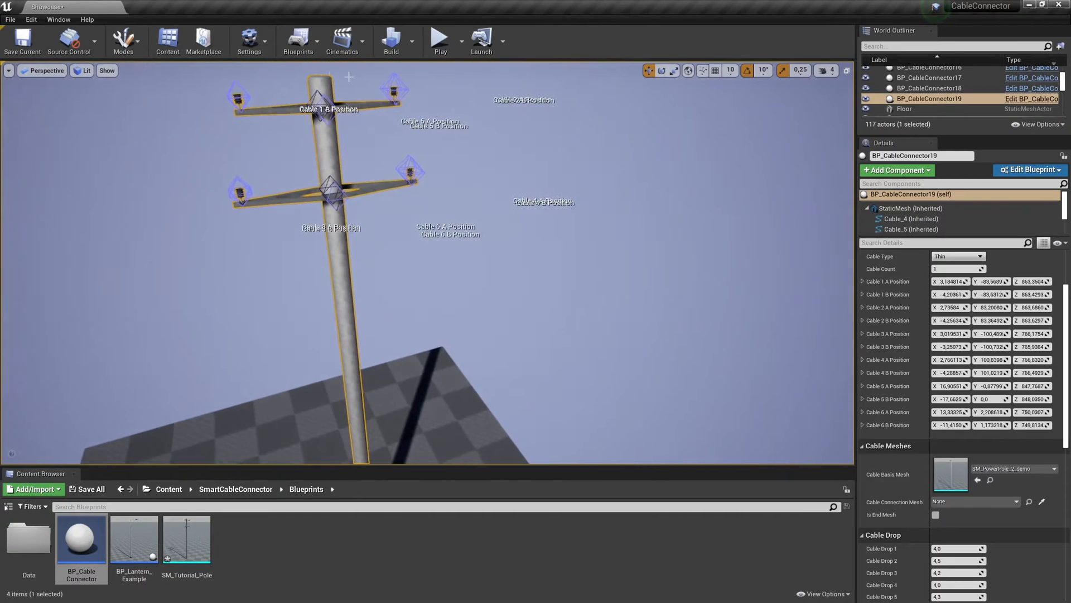
right_drag(340, 195, 452, 126)
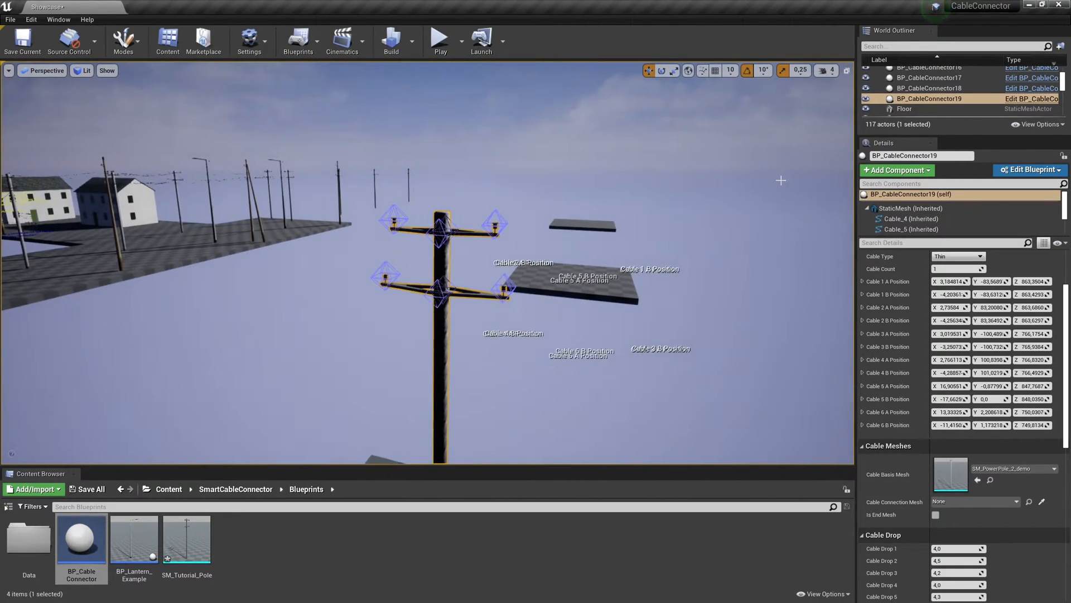
Step: Assign SM_Tutorial_Pole as the Cable Basis Mesh of the placed cable connector
scroll(960, 268, up, 1)
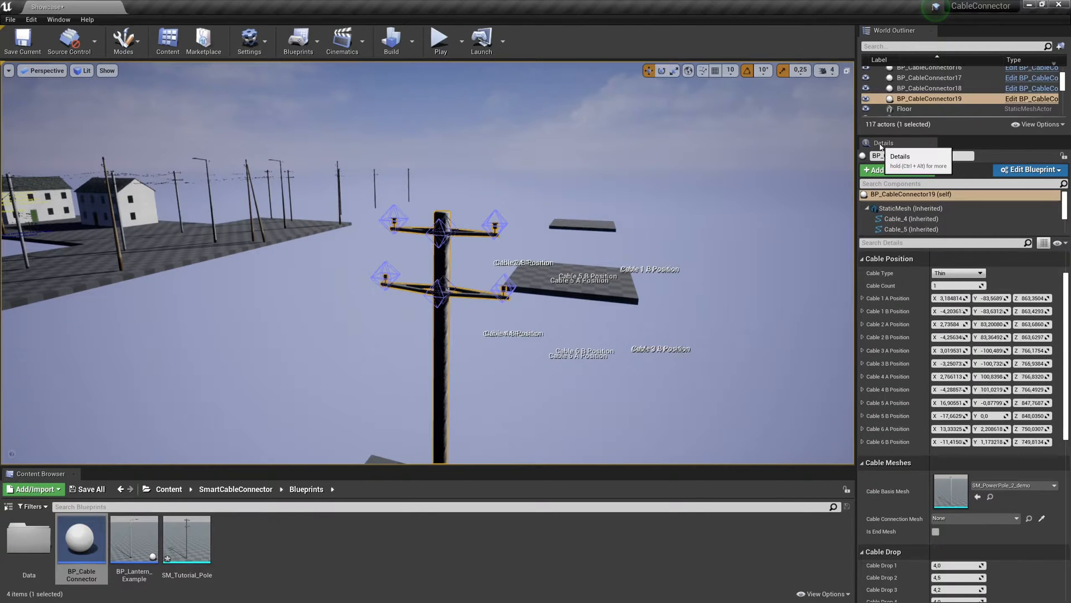
scroll(906, 346, down, 4)
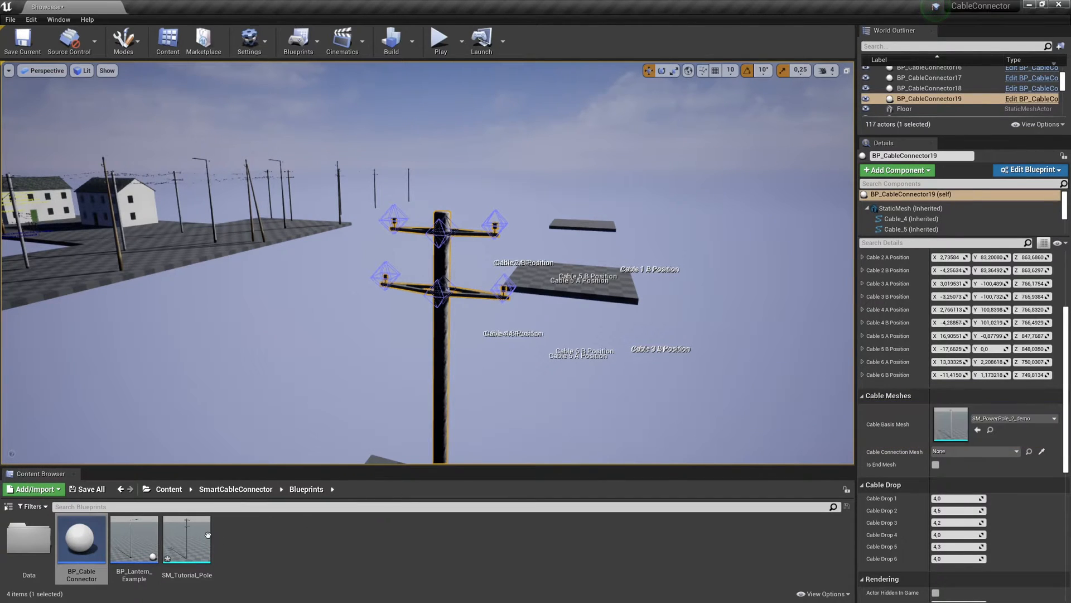
drag(187, 538, 947, 422)
right_drag(427, 262, 620, 197)
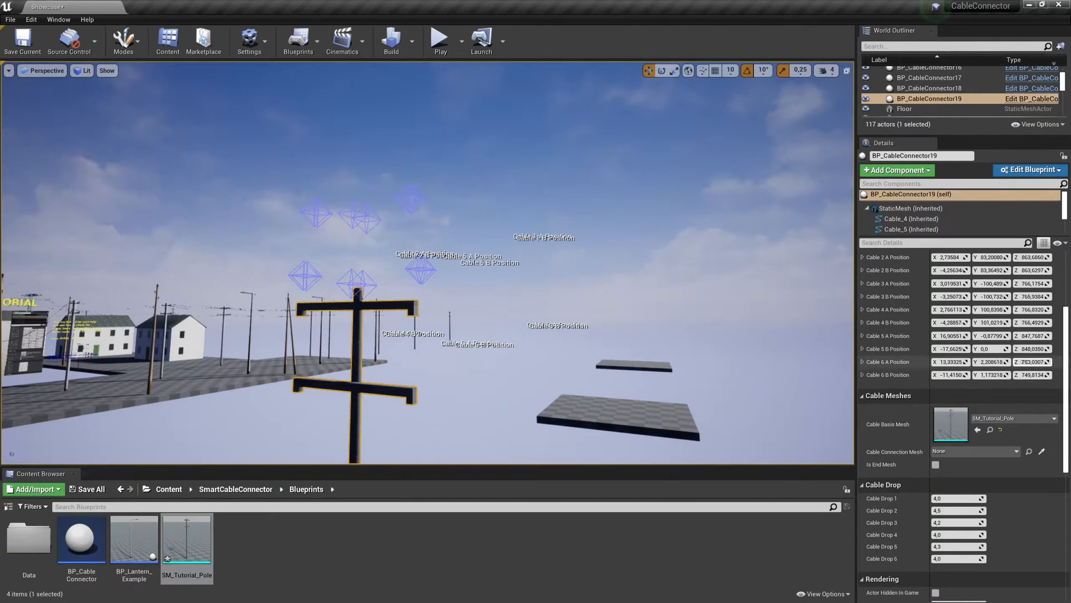
Step: Set the connector's Cable Type to Medium and its Cable Count to 4
scroll(947, 470, up, 3)
scroll(947, 470, up, 1)
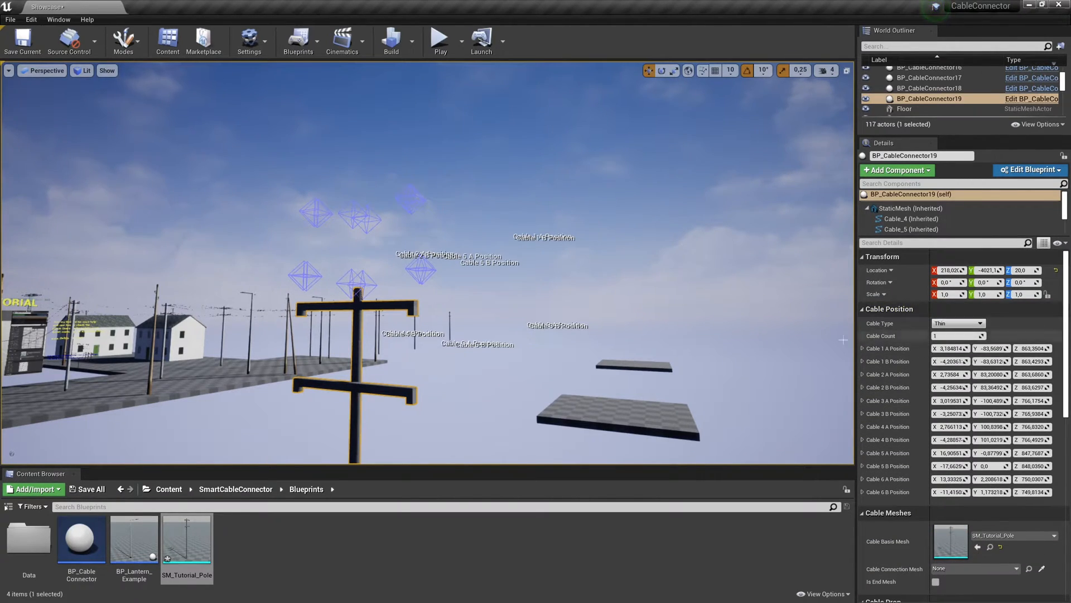
click(961, 324)
click(956, 348)
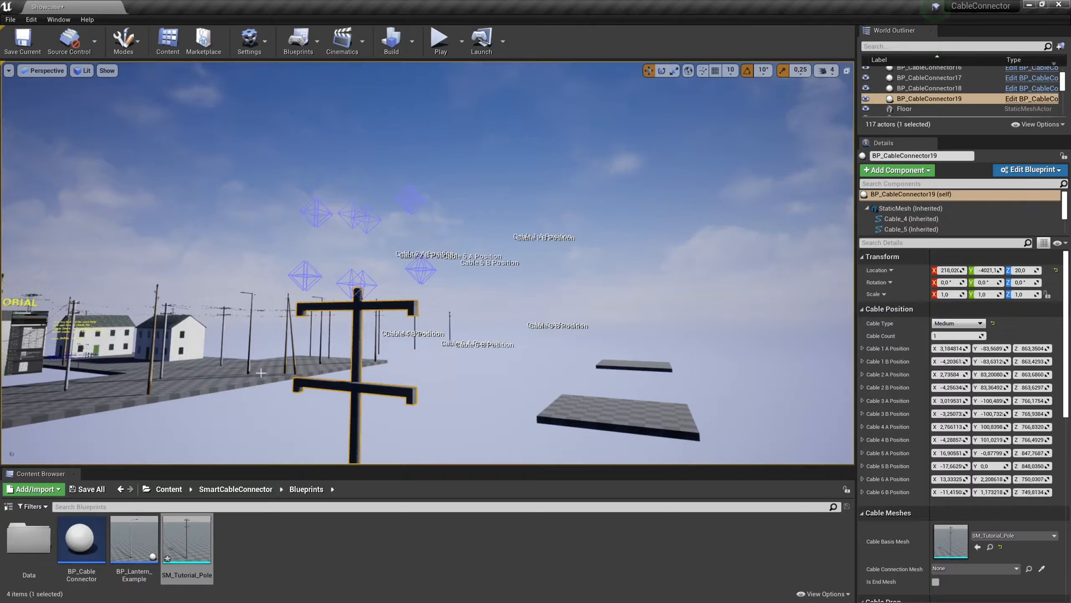
click(955, 336)
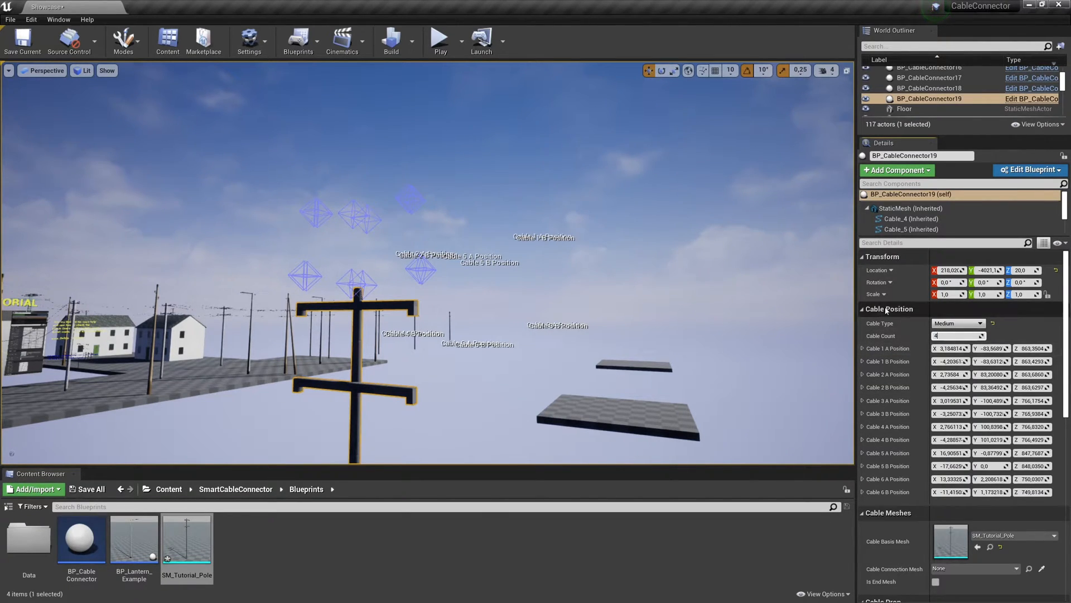
text(4)
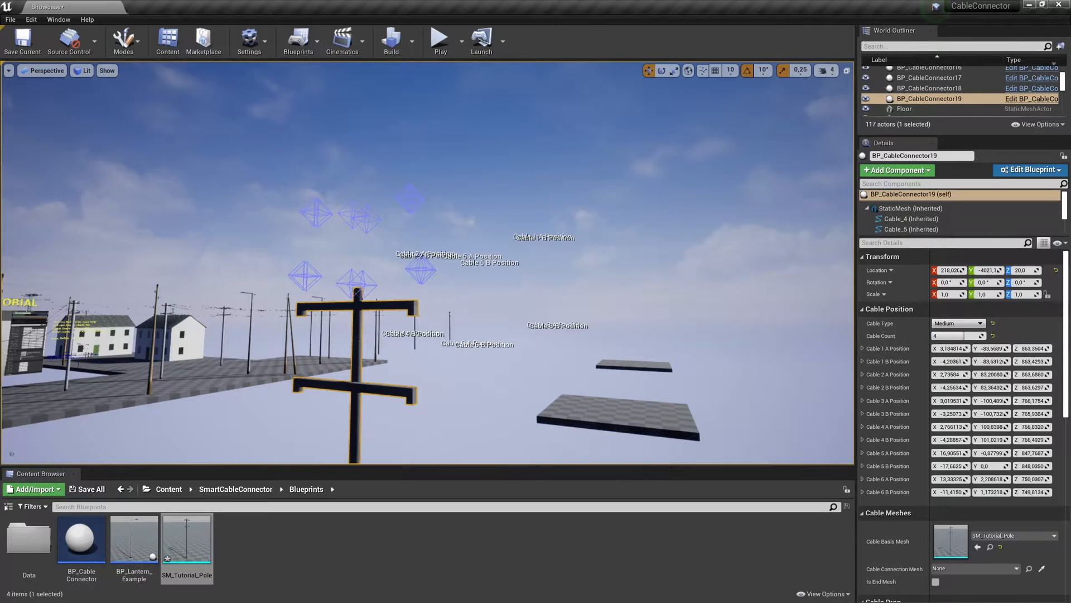
Step: Set the X, Y and Z values of the unused Cable 5 and Cable 6 A and B positions to 0
right_drag(428, 263, 563, 304)
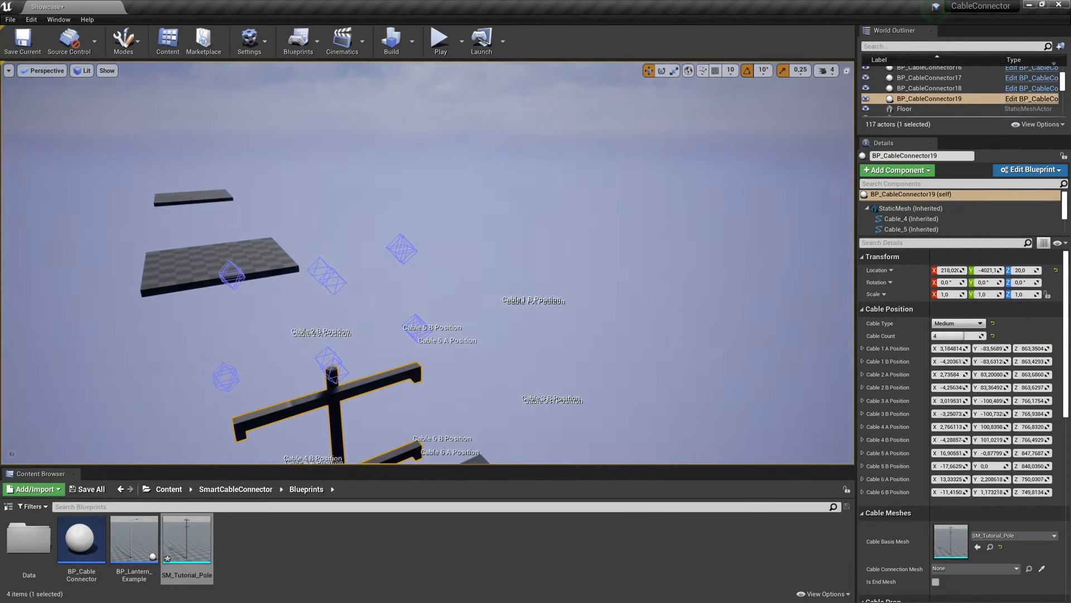
right_drag(428, 262, 375, 255)
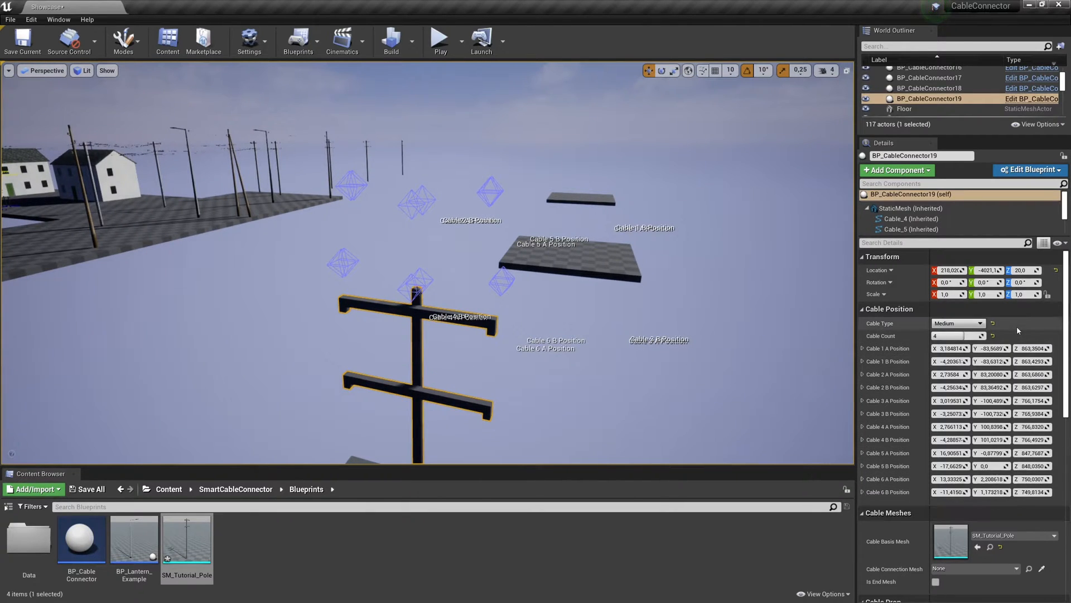
right_drag(670, 312, 662, 301)
right_drag(346, 270, 330, 264)
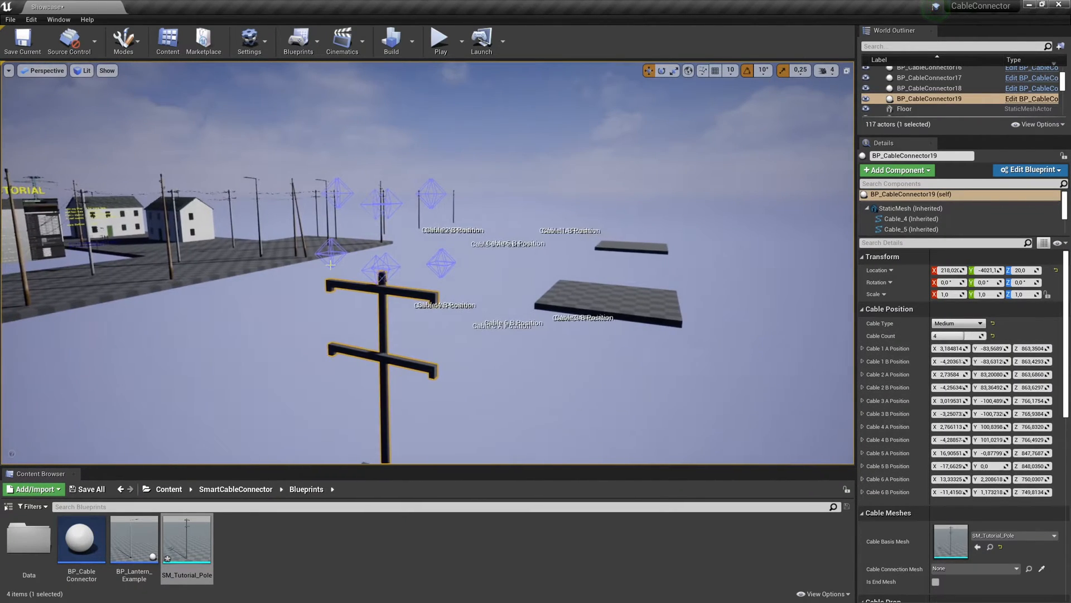
right_drag(400, 255, 369, 252)
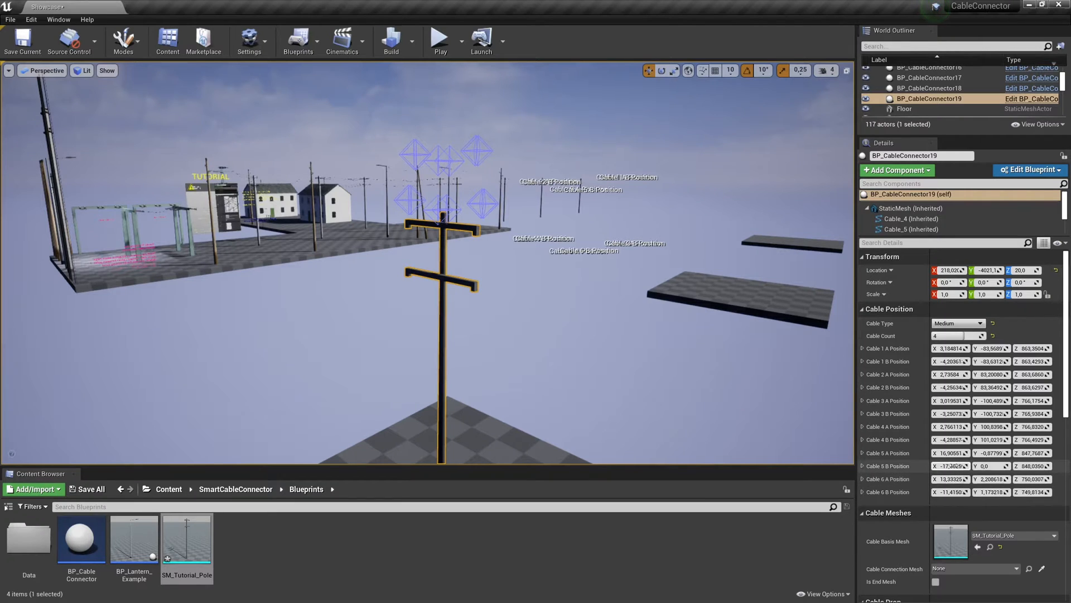
click(950, 479)
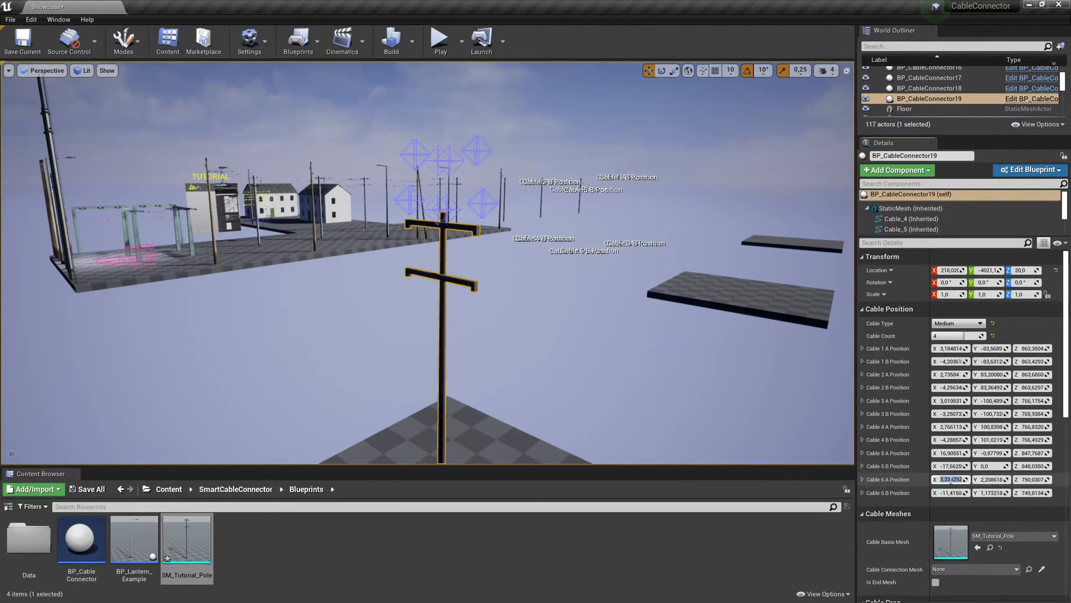
click(996, 480)
text(0)
click(1030, 479)
text(0)
click(1030, 492)
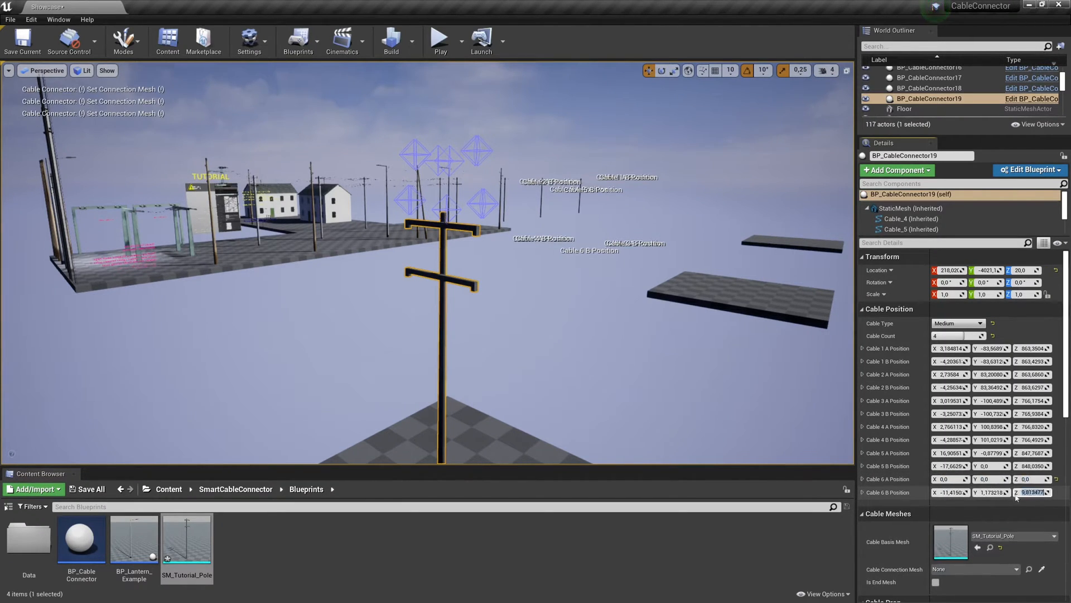
text(0)
key(Return)
text(0)
key(Return)
key(f)
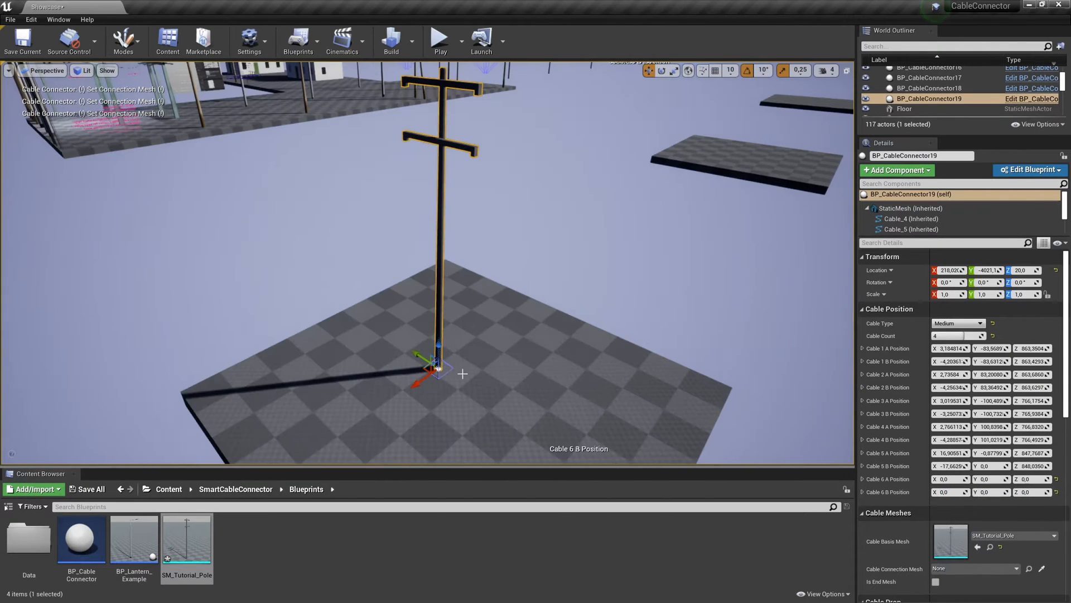
mouse_move(430, 251)
right_down()
mouse_move(431, 224)
mouse_move(430, 251)
right_up()
right_drag(564, 379, 580, 353)
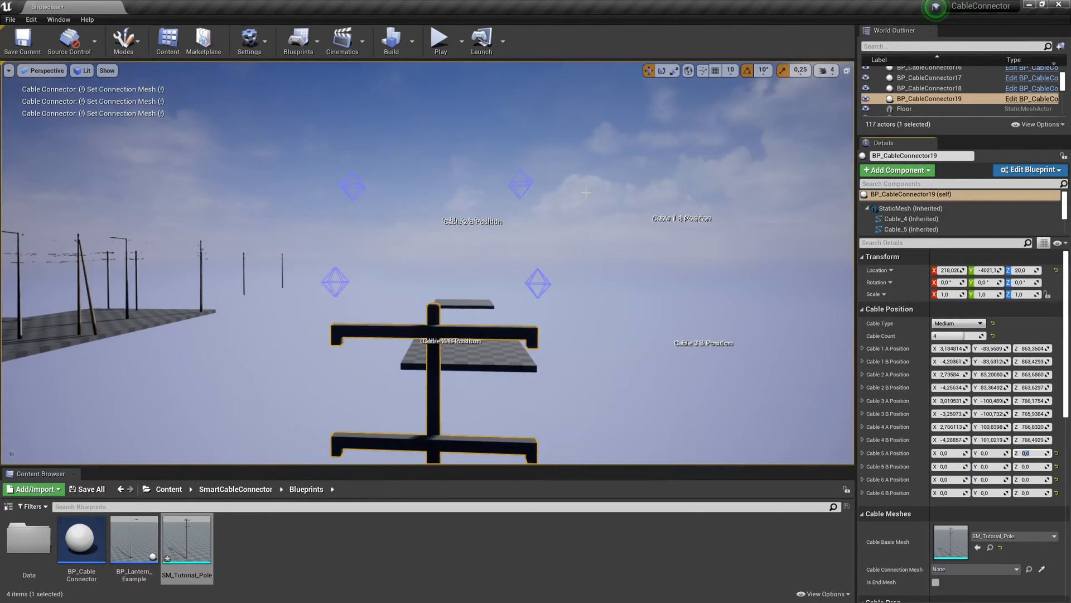
Step: Move a Cable 4 position marker down to the end of the pole's lower crossarm and shift it along X
right_drag(430, 251, 419, 229)
key(d)
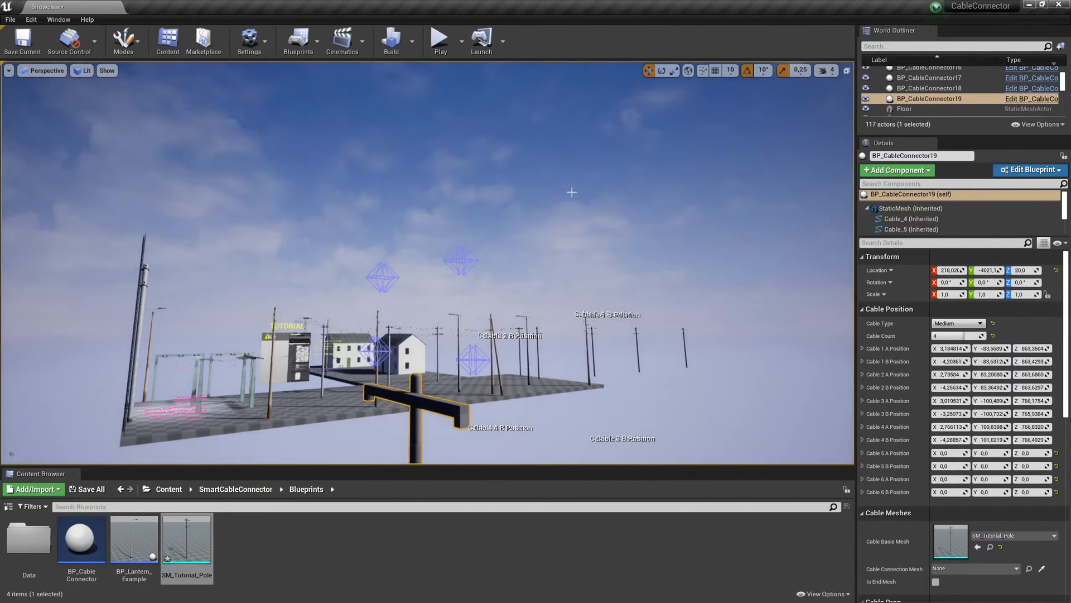
right_drag(342, 280, 417, 261)
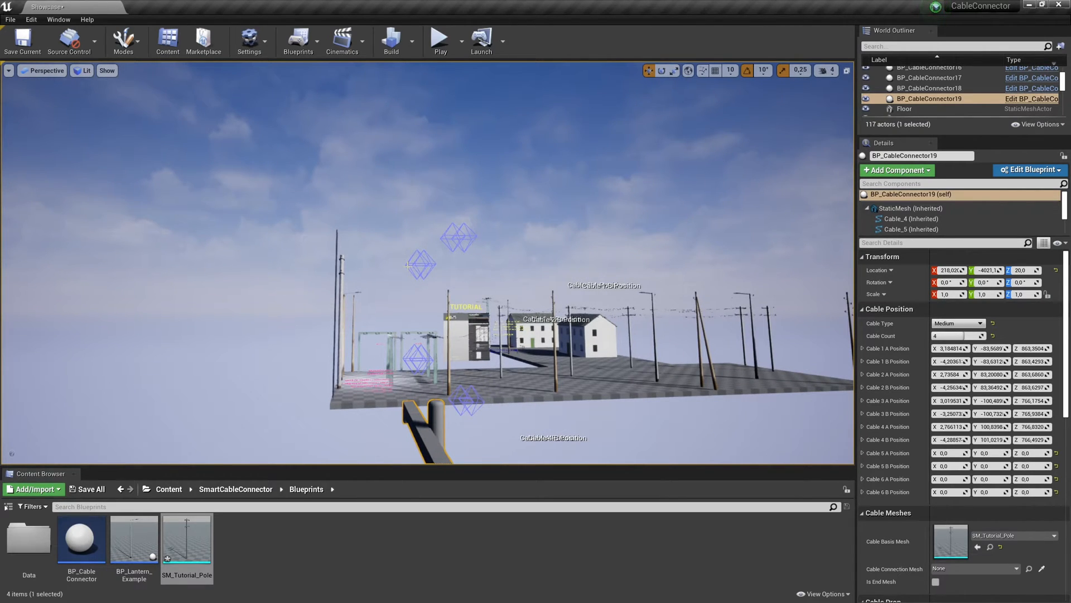
right_drag(423, 271, 353, 241)
key(a)
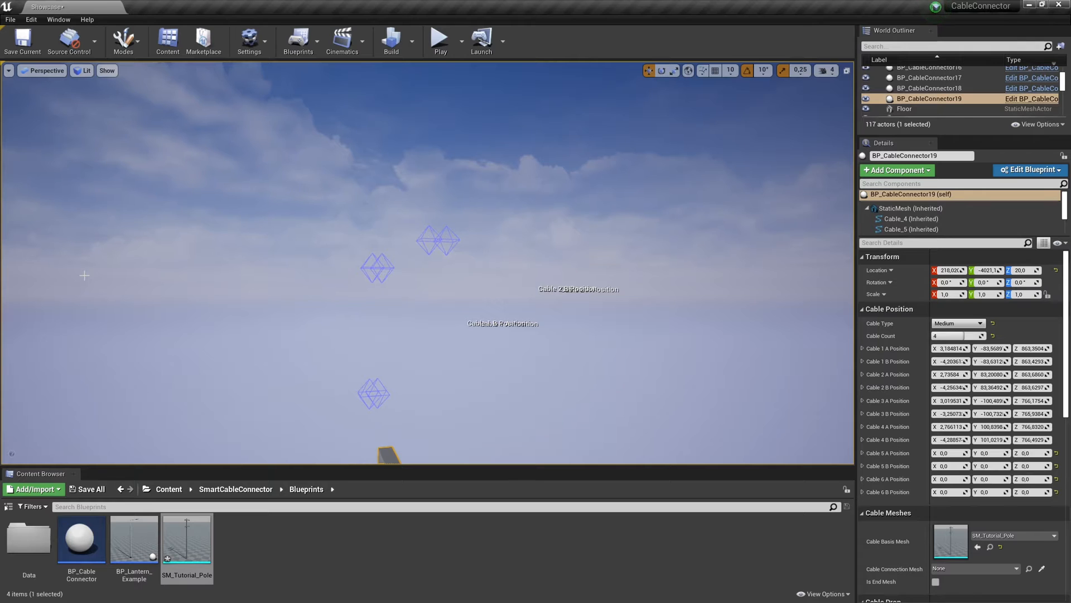
right_drag(477, 245, 430, 321)
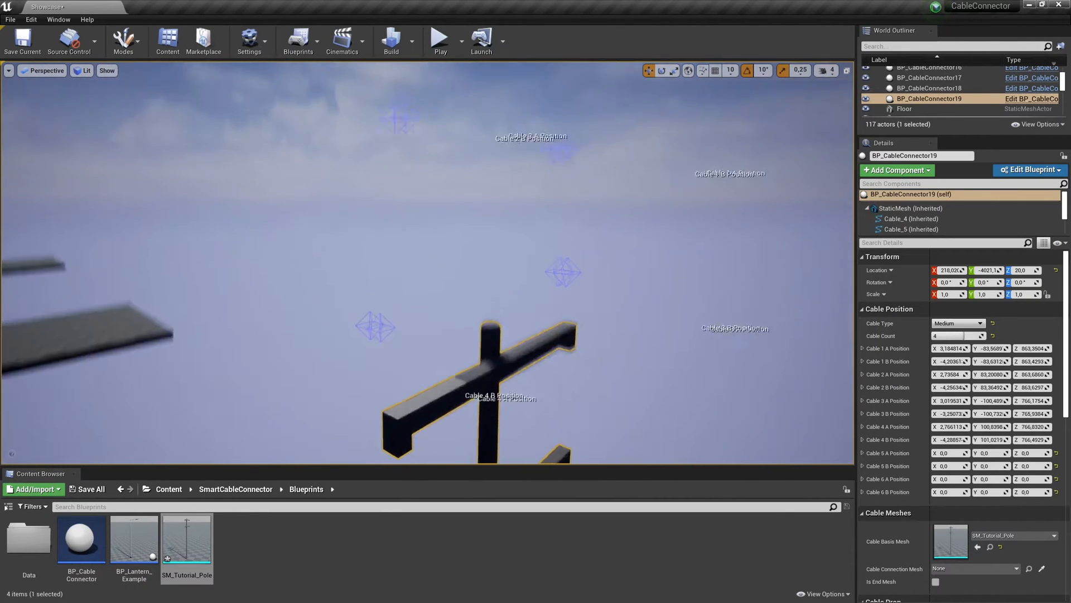
click(363, 201)
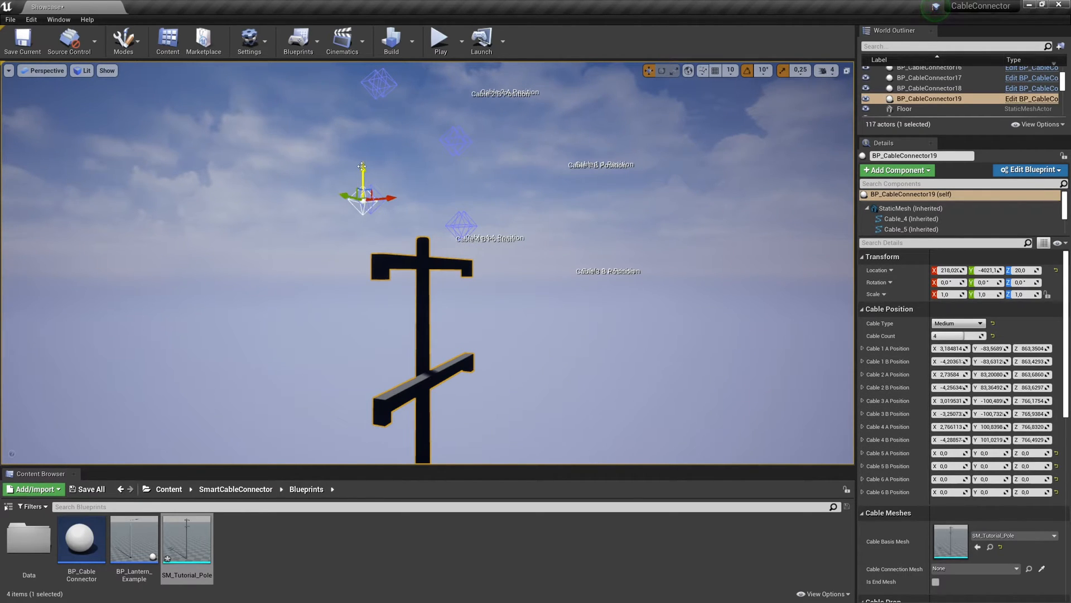
drag(363, 166, 367, 381)
right_drag(370, 379, 468, 391)
drag(361, 284, 422, 294)
Step: Align the Cable 4 A and B markers at opposite faces of the lower crossarm end, and fit the Cable 1 to 3 markers to the other ends
click(311, 280)
drag(338, 285, 367, 289)
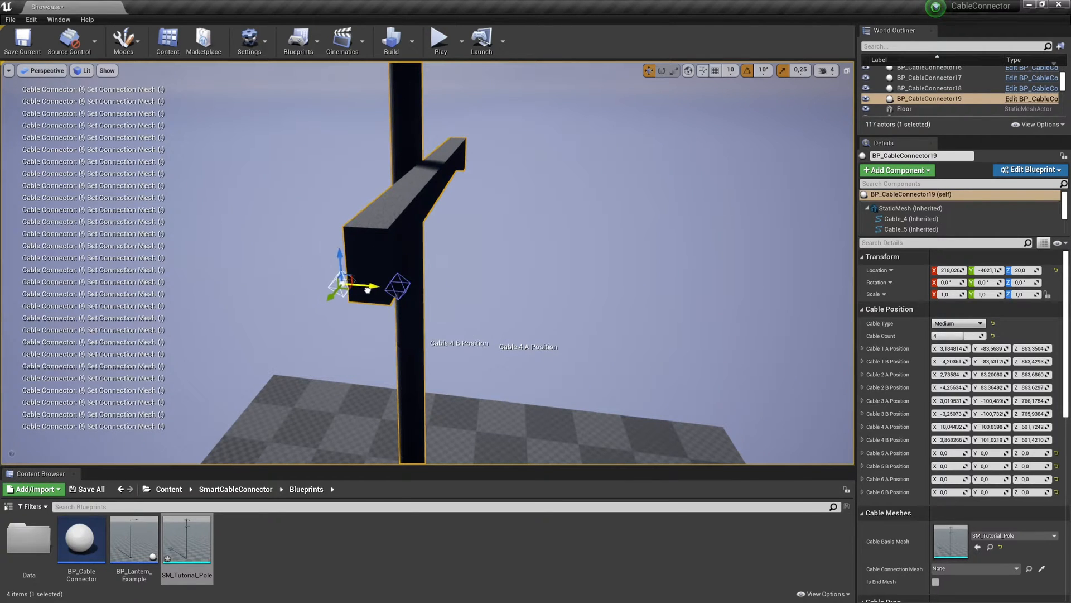
right_drag(395, 283, 429, 270)
click(494, 274)
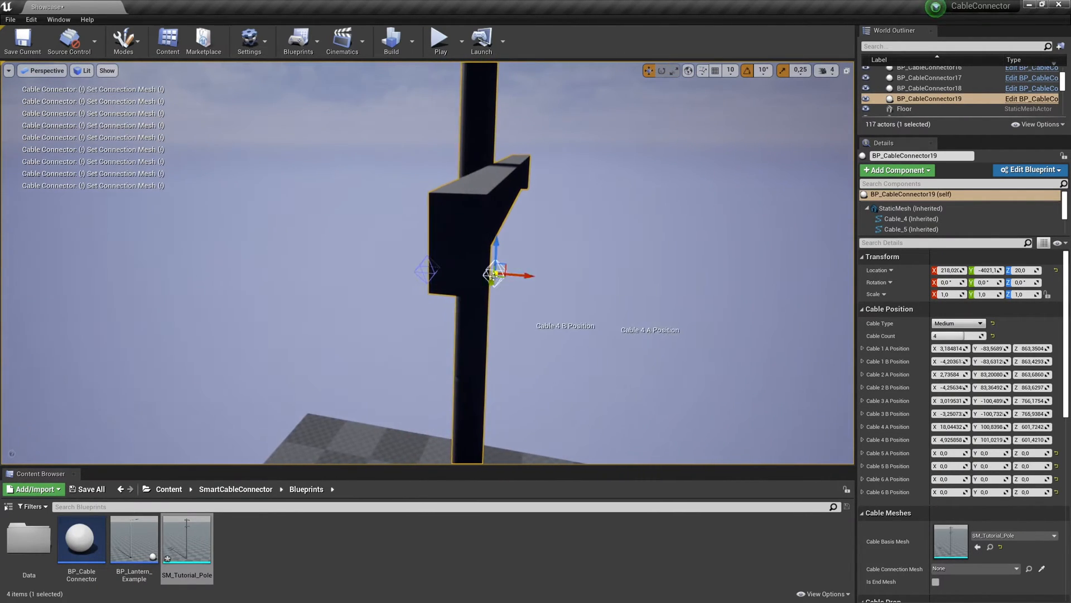
drag(520, 274, 501, 252)
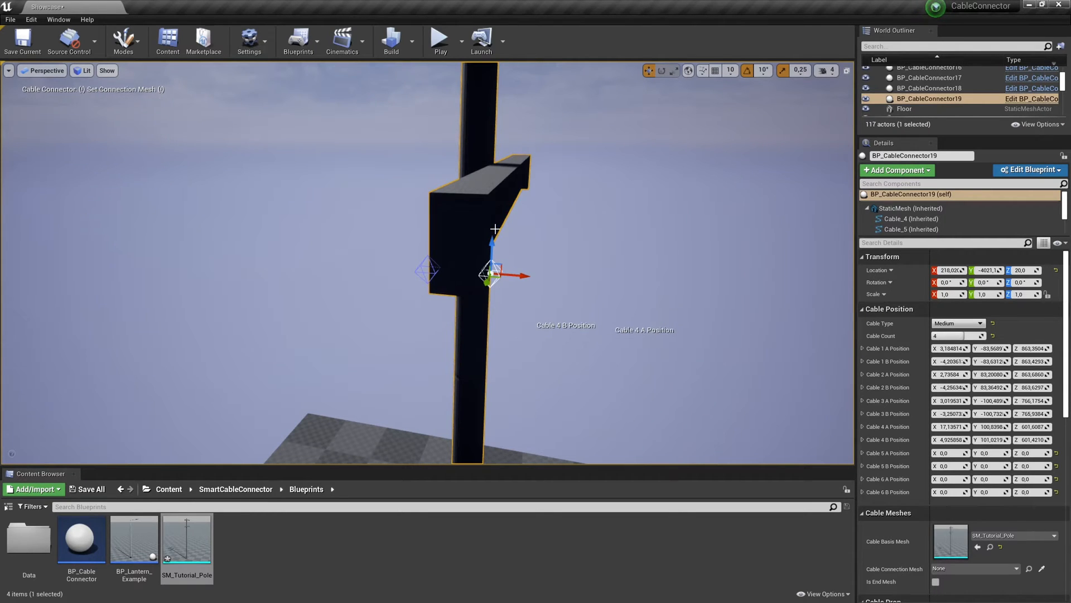
right_drag(496, 227, 412, 224)
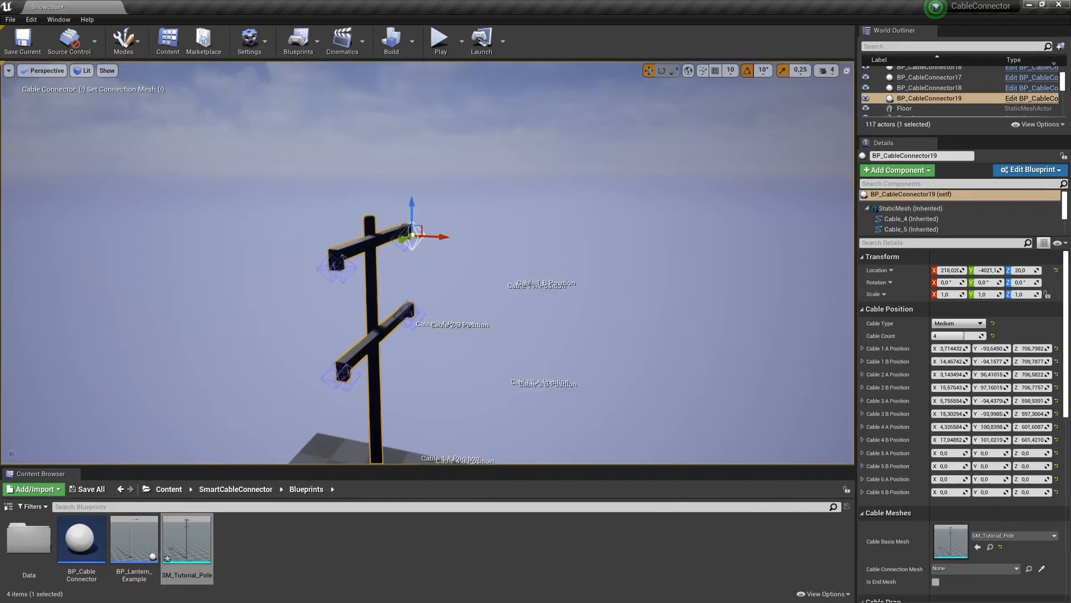
right_drag(376, 312, 376, 315)
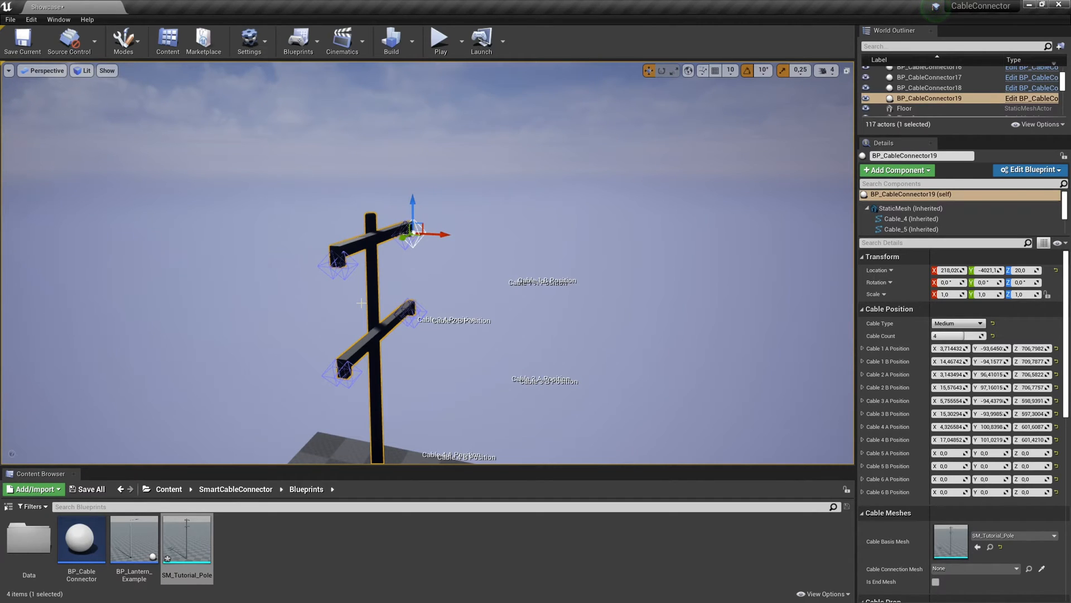
Step: Duplicate the finished cable connector pole along X onto the middle floor platform, at about X -3003
click(472, 320)
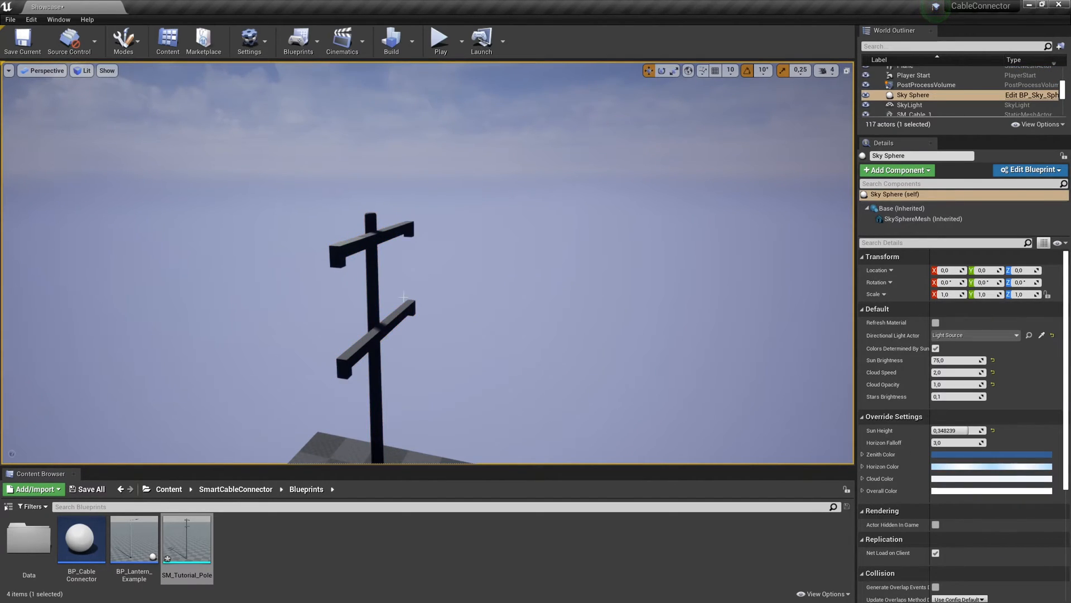
click(374, 296)
right_drag(374, 296, 301, 327)
mouse_move(337, 382)
right_down()
mouse_move(296, 380)
mouse_move(337, 383)
right_up()
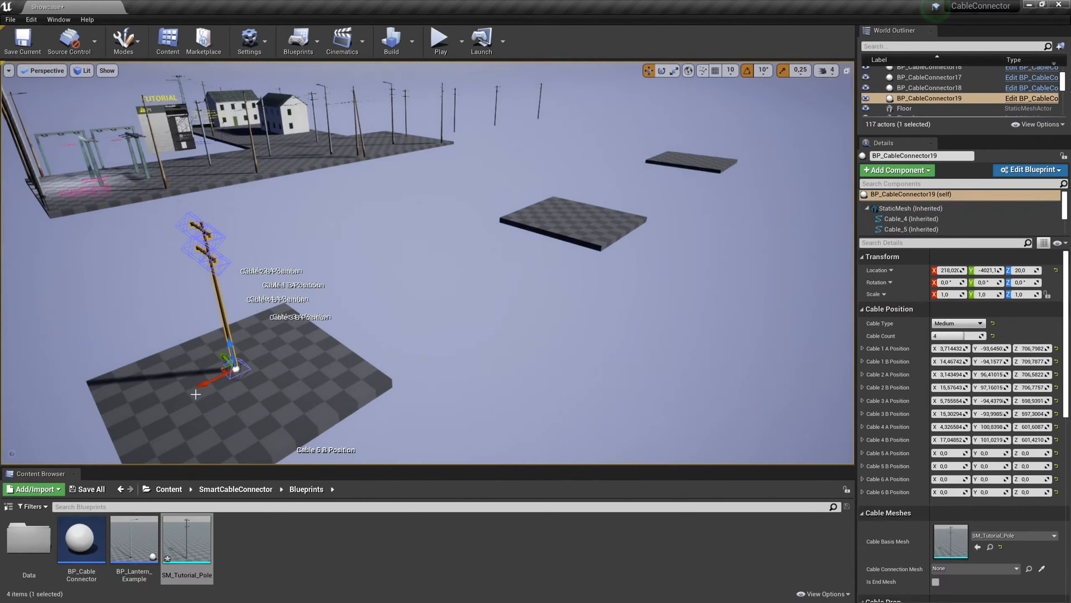
alt+drag(195, 389, 533, 248)
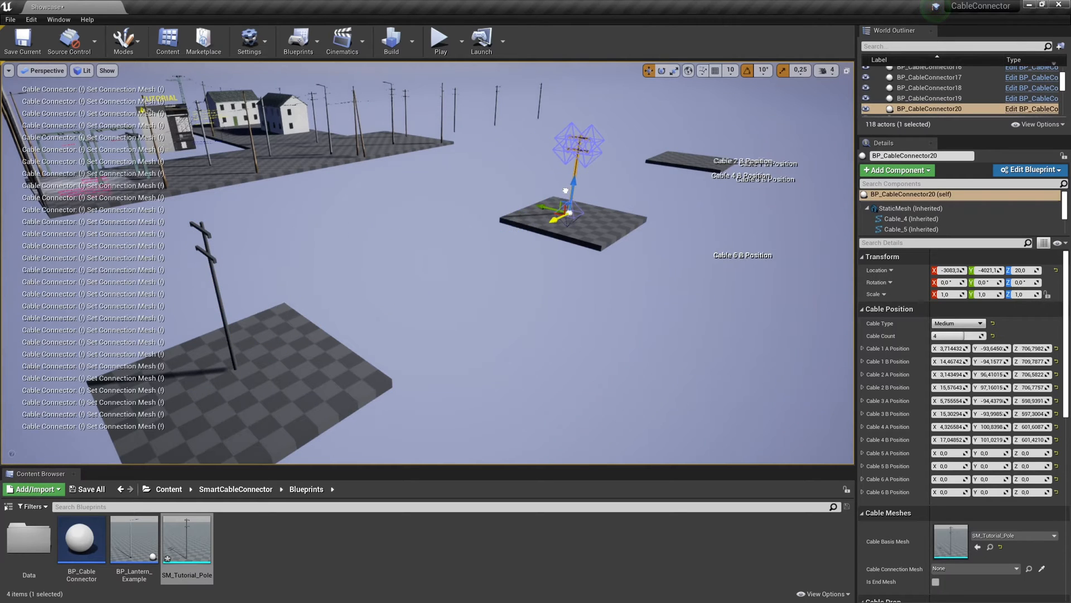
Step: Connect the front pole's cables to the middle platform's pole by picking that pole as the Cable Connection Mesh
key(f)
click(498, 203)
click(489, 201)
right_drag(490, 201, 550, 168)
scroll(892, 390, down, 5)
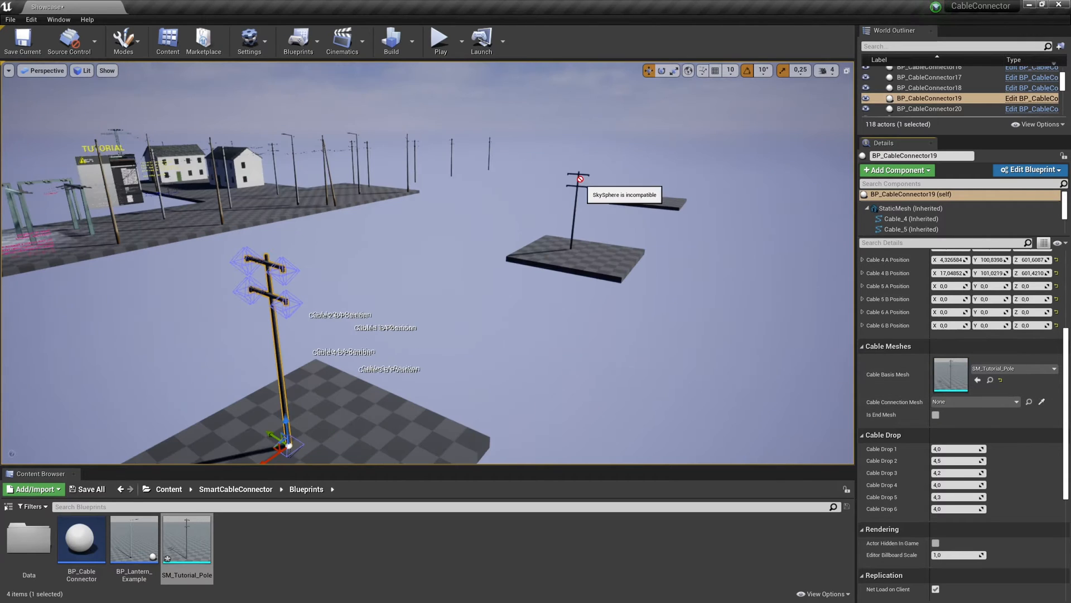
click(580, 176)
click(519, 335)
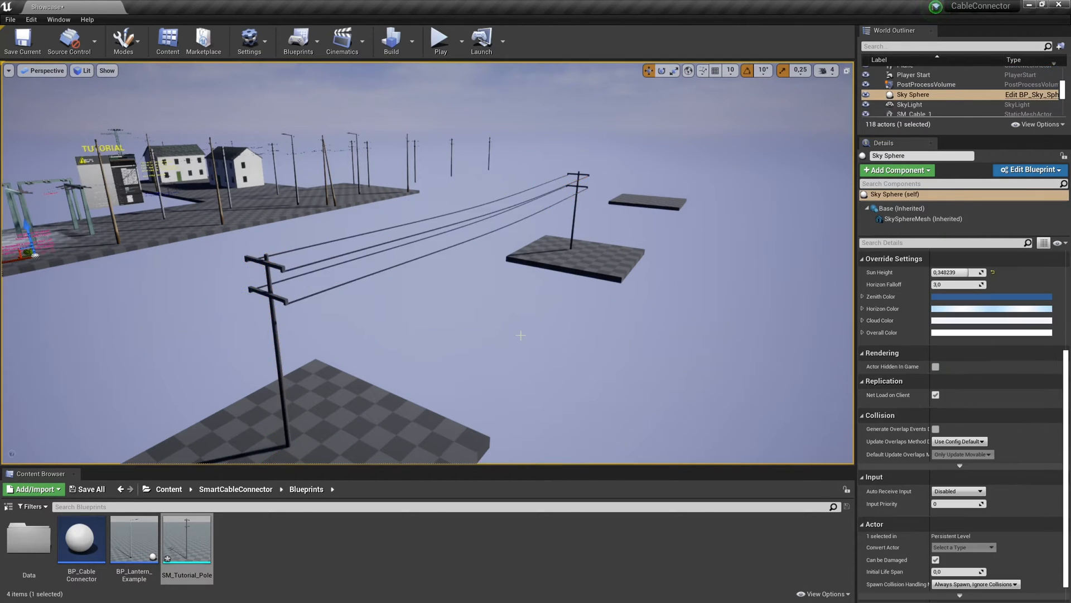
Step: Duplicate the middle platform's cable connector pole along X onto the far floor platform
key(w)
mouse_move(519, 334)
right_down()
mouse_move(477, 306)
mouse_move(536, 315)
mouse_move(524, 334)
right_up()
key(w)
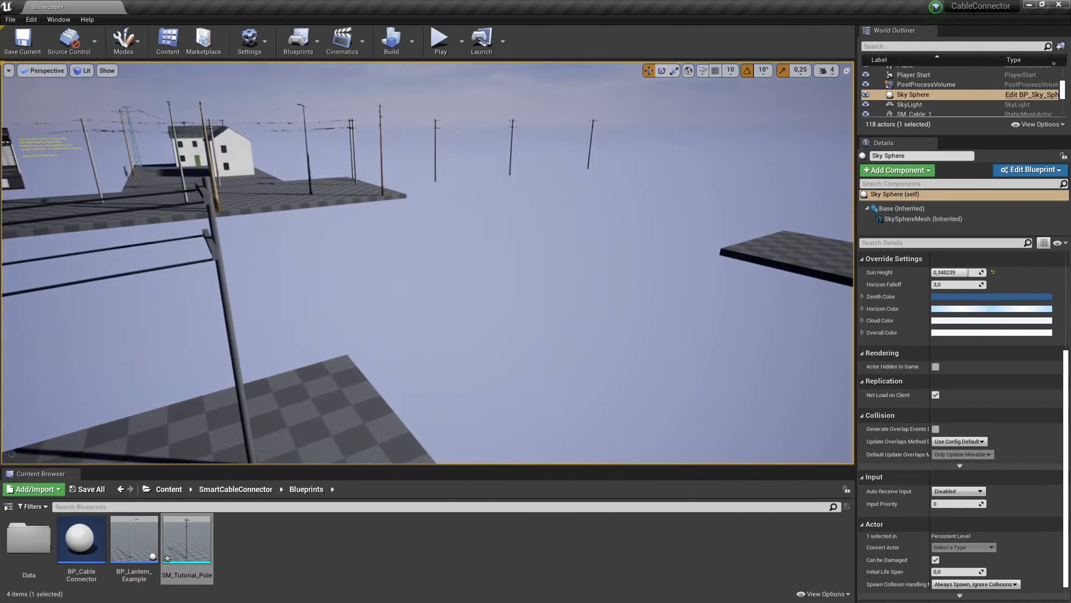
click(224, 290)
key(s)
right_drag(225, 290, 229, 326)
alt+drag(136, 287, 566, 216)
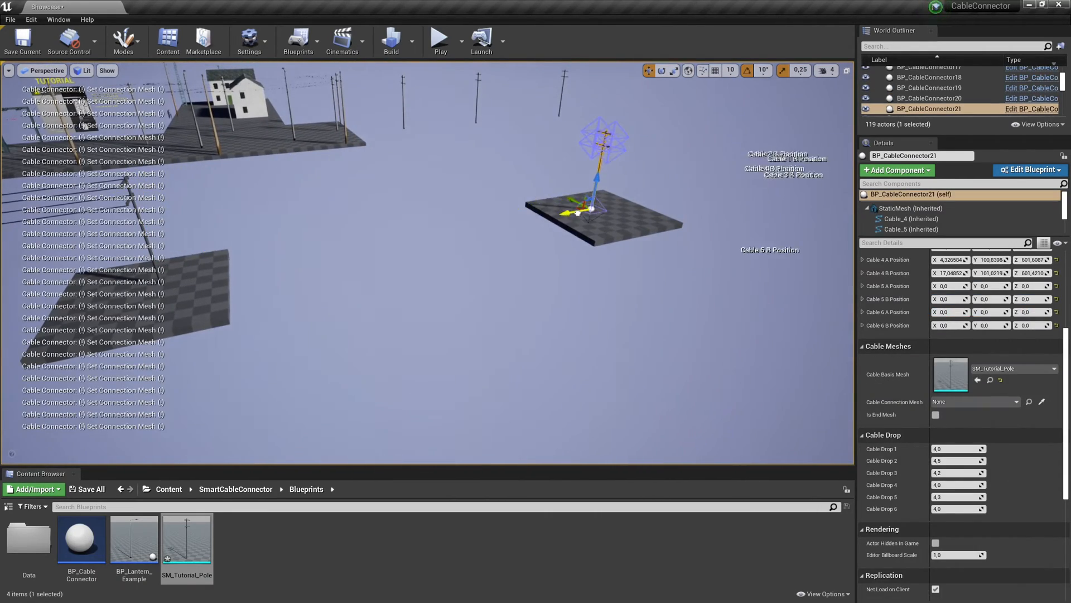
Step: Set the middle pole's Cable Connection Mesh to the new pole on the far platform
key(w)
right_drag(558, 240, 516, 284)
click(454, 281)
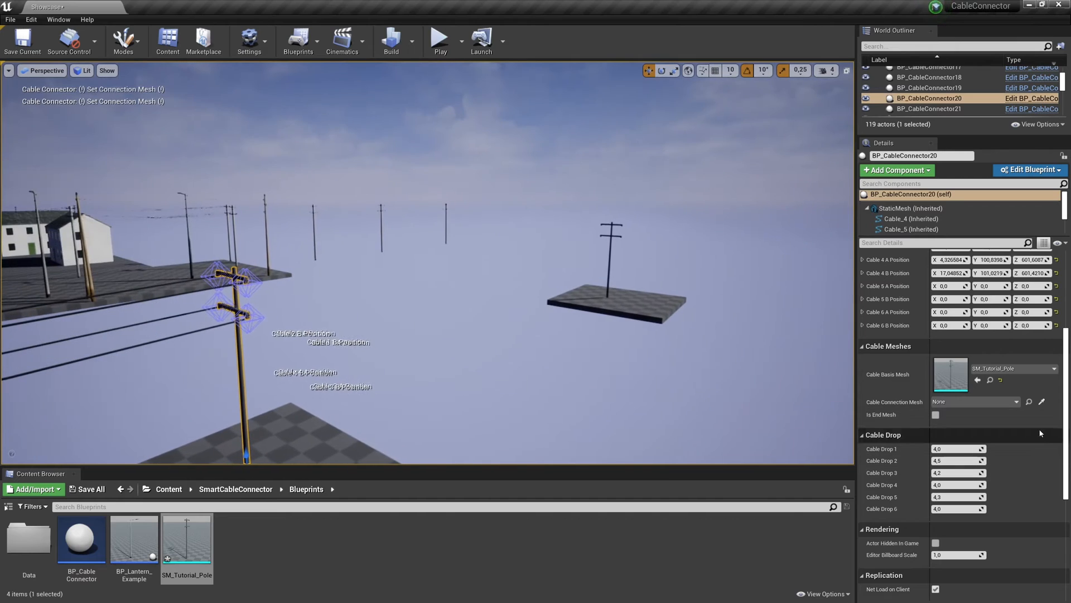
click(1042, 402)
click(612, 233)
Step: Increase the middle pole's Cable Drop 1 to about 13.3 and Cable Drop 3 to about 11.0
right_drag(558, 251, 446, 251)
click(552, 251)
key(d)
key(s)
key(s)
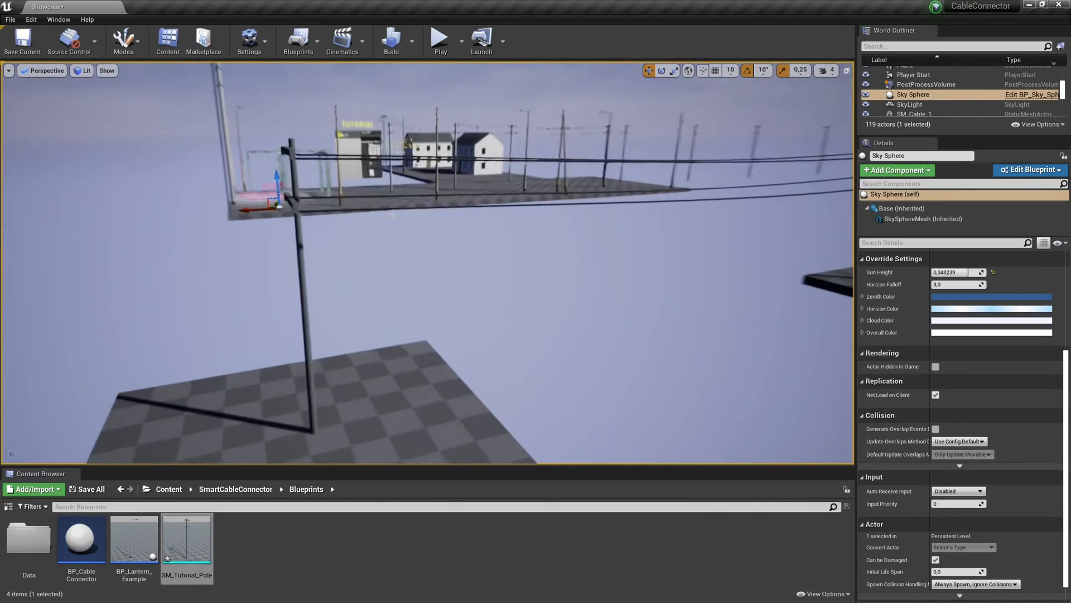
click(790, 181)
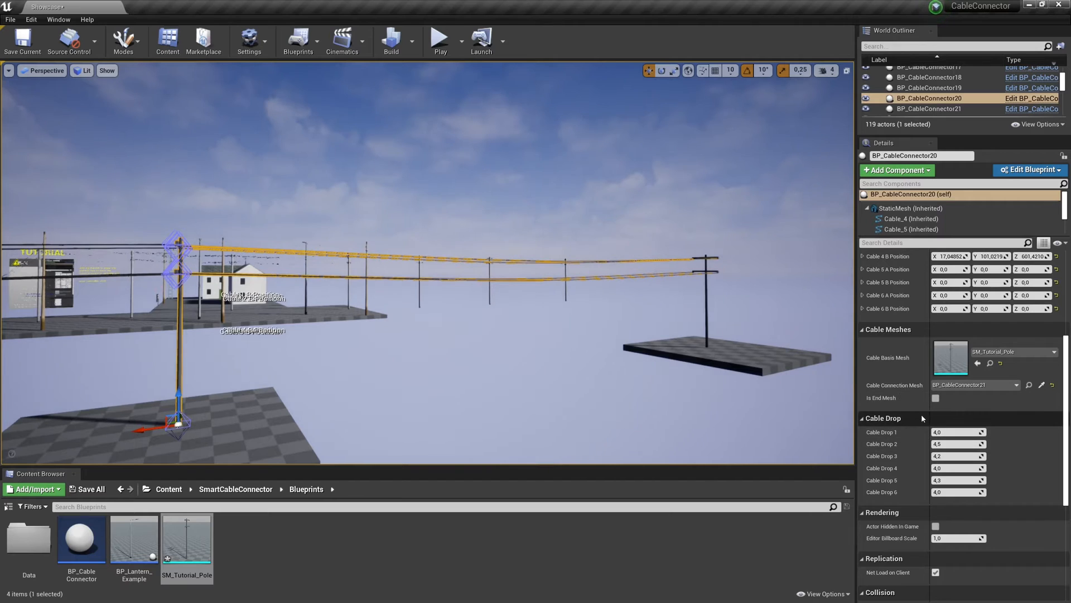
drag(956, 432, 938, 444)
scroll(936, 428, down, 3)
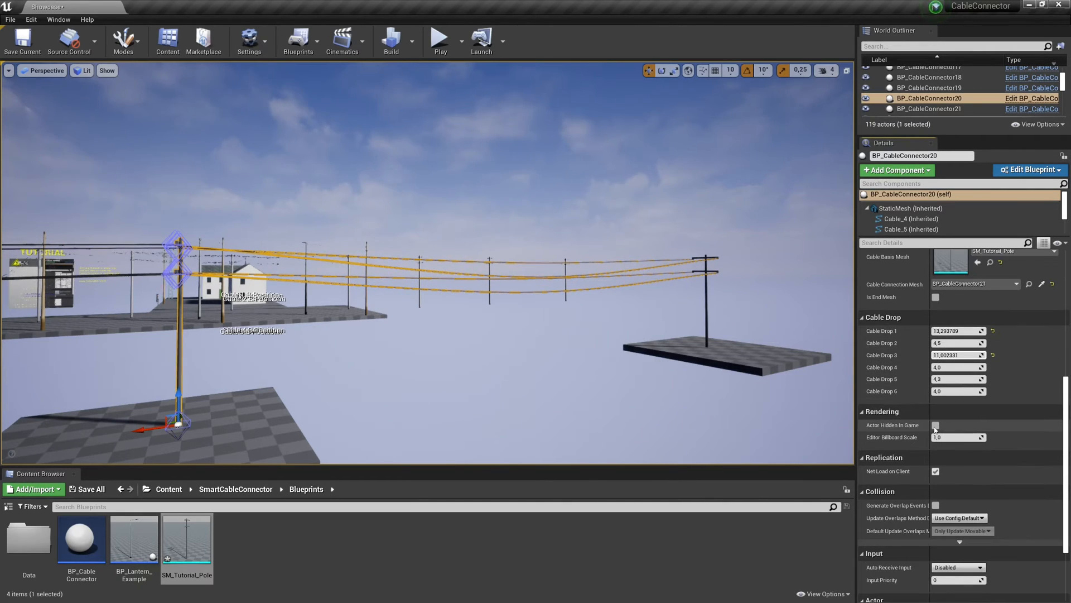
Step: Try moving the far platform's pole along its X axis, and undo the move
right_drag(481, 198, 544, 234)
key(w)
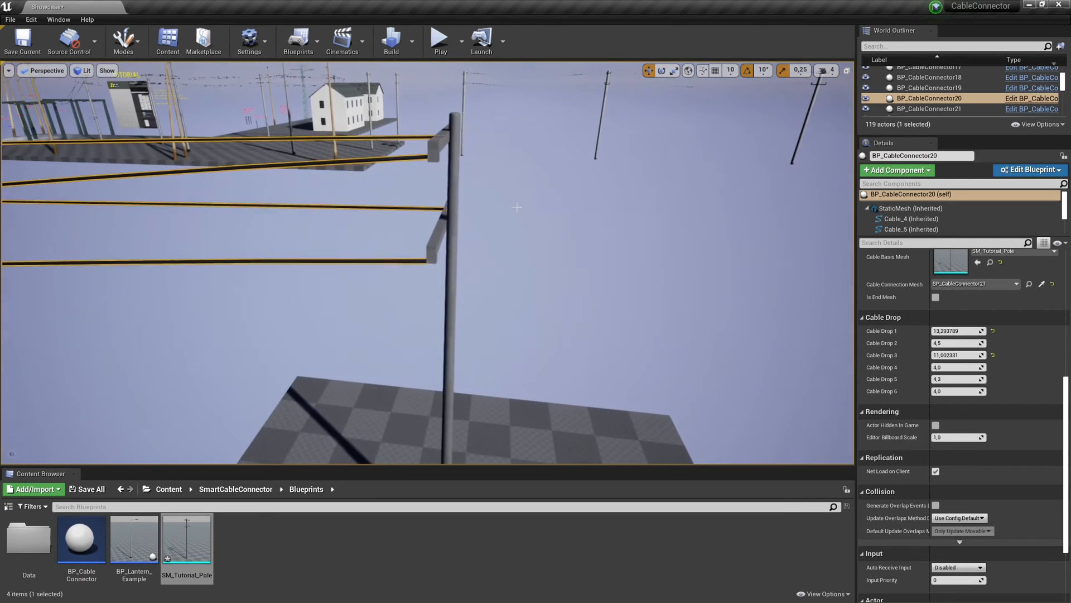
click(445, 295)
right_drag(442, 296, 469, 335)
drag(353, 389, 187, 335)
key(ctrl+z)
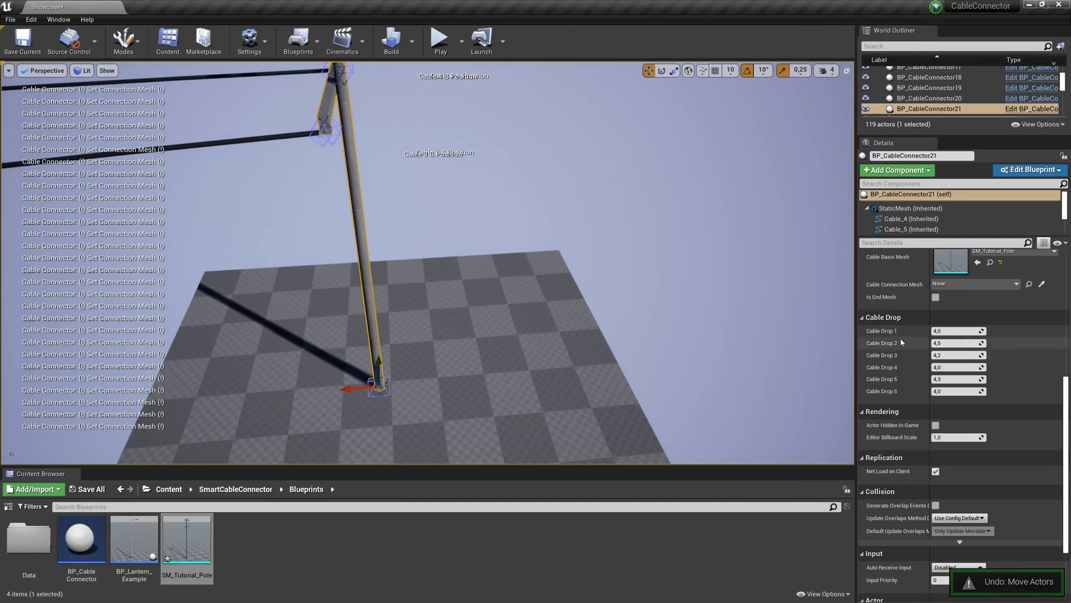
Step: Enable Is End Mesh on the last pole of the line, on the far platform
key(f)
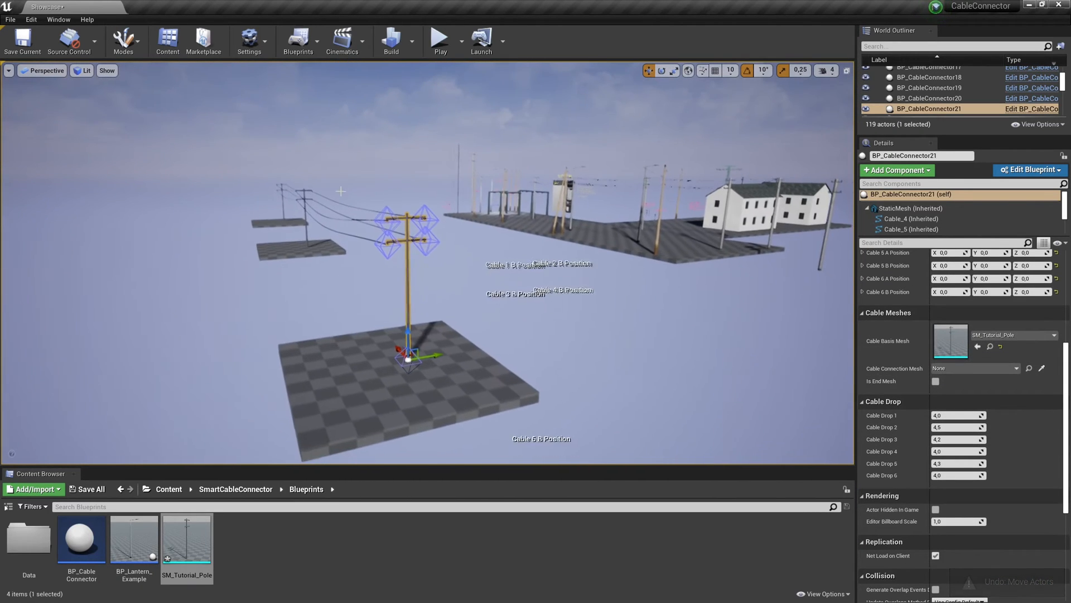
key(a)
key(w)
right_drag(417, 255, 486, 242)
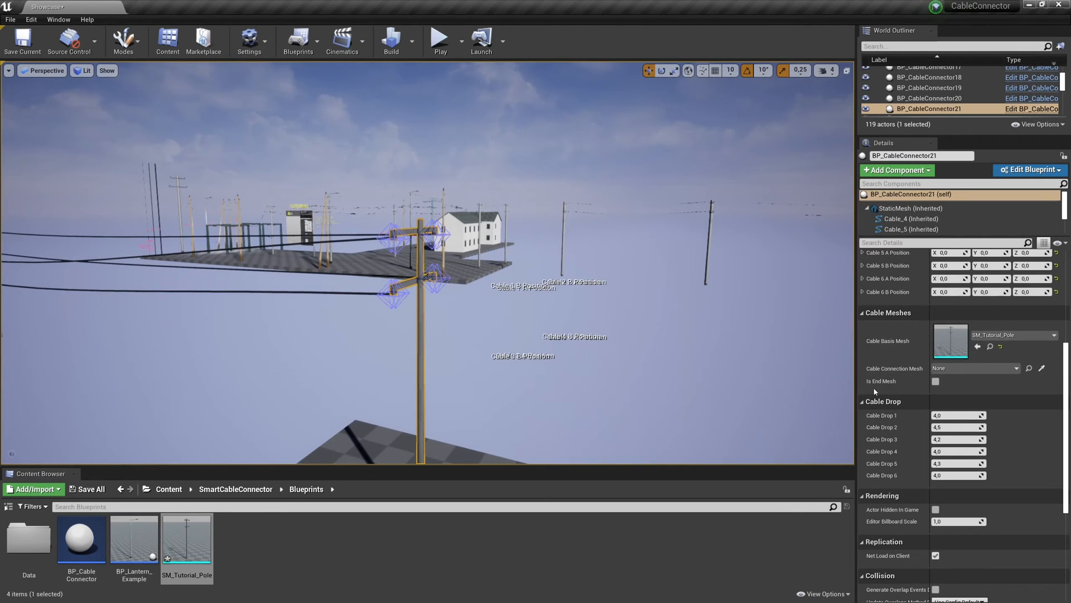
click(938, 383)
Step: Shift the end pole slightly along X to test its cable update, and undo the shift
right_drag(354, 351, 385, 398)
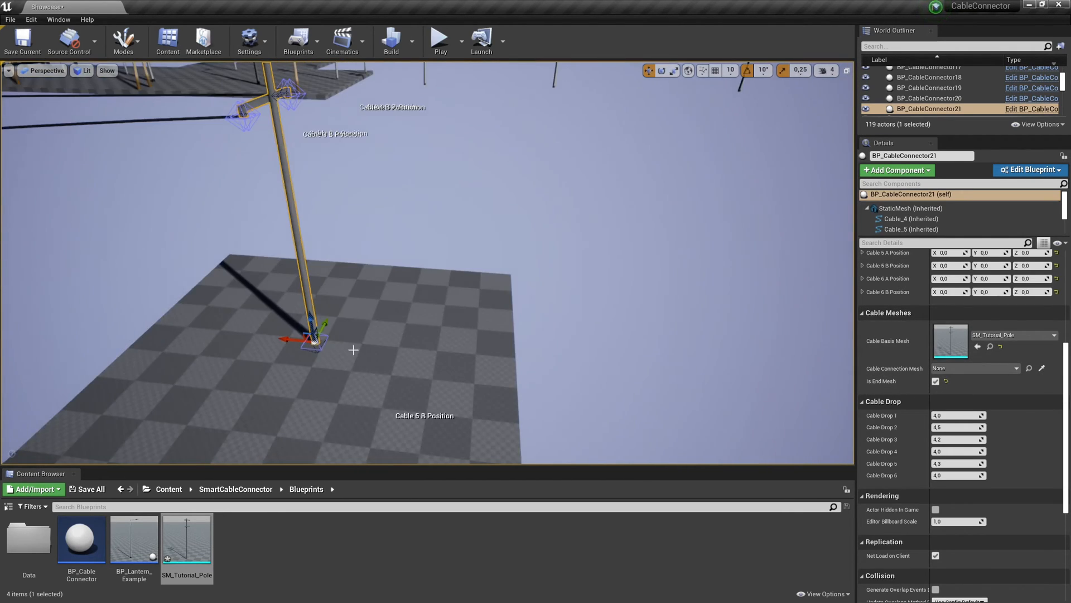
drag(289, 338, 324, 340)
key(ctrl+z)
Step: Try moving the front platform's pole along X with its cables connected, and undo the move
right_drag(342, 329, 358, 289)
click(357, 289)
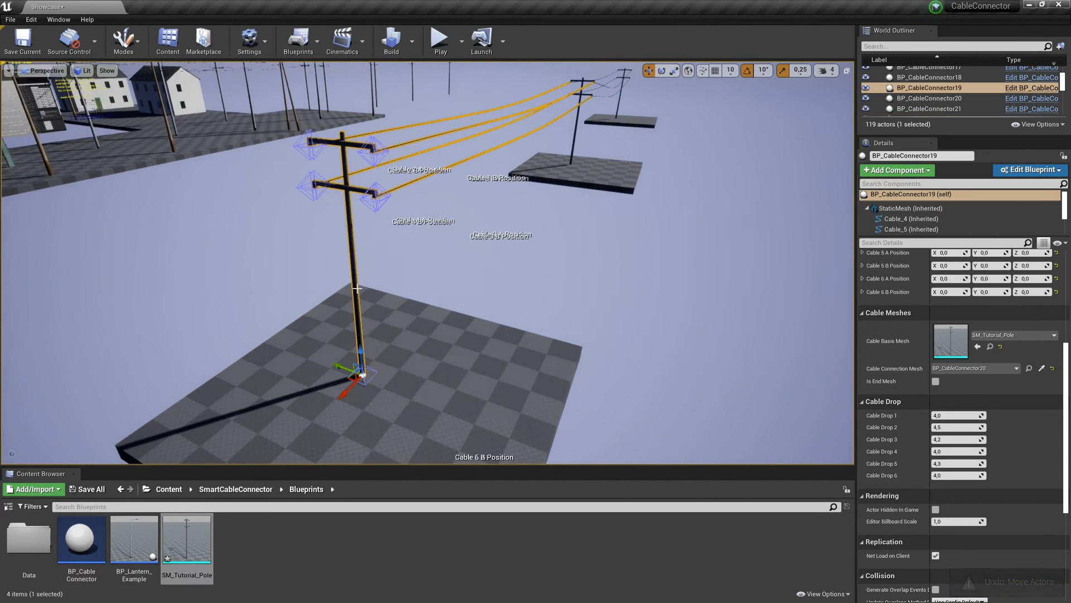
drag(346, 398, 344, 342)
key(ctrl+z)
Step: Clear the pole selection and save the current level
click(437, 257)
key(ctrl+s)
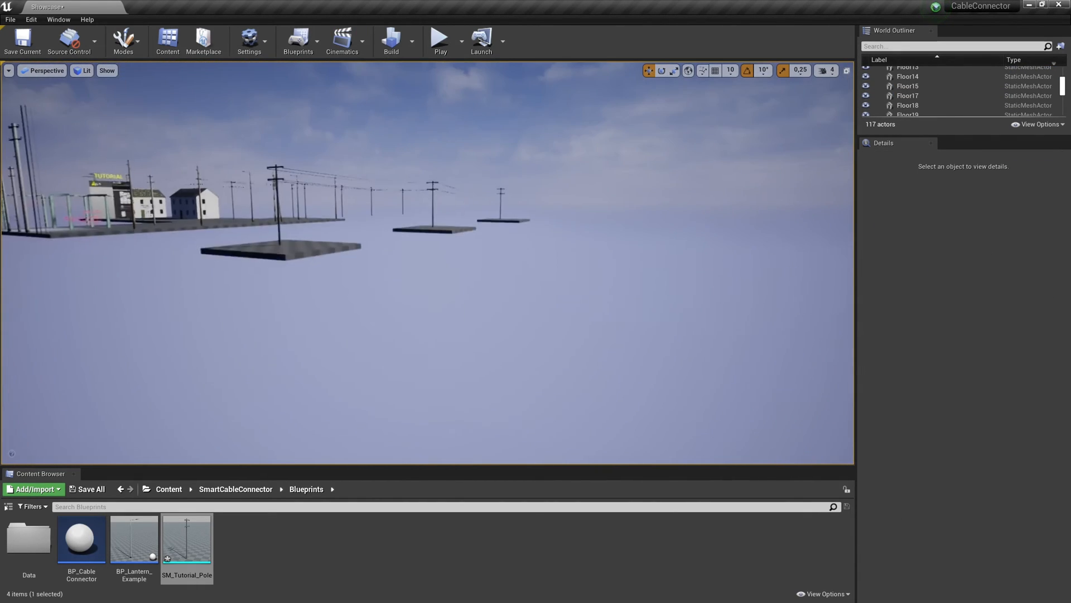
right_drag(428, 262, 410, 271)
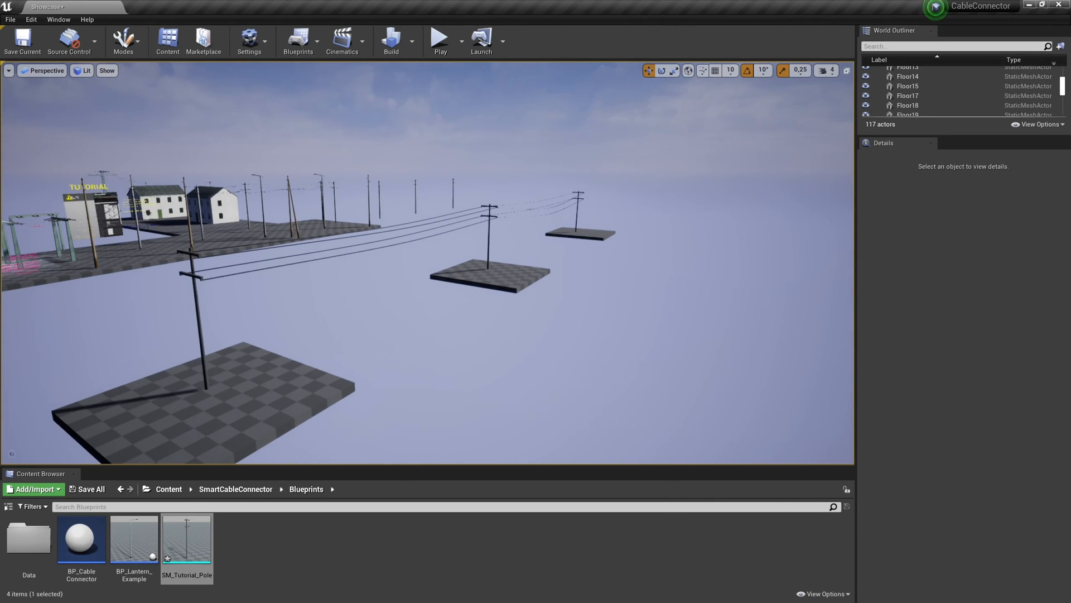
right_drag(410, 271, 390, 273)
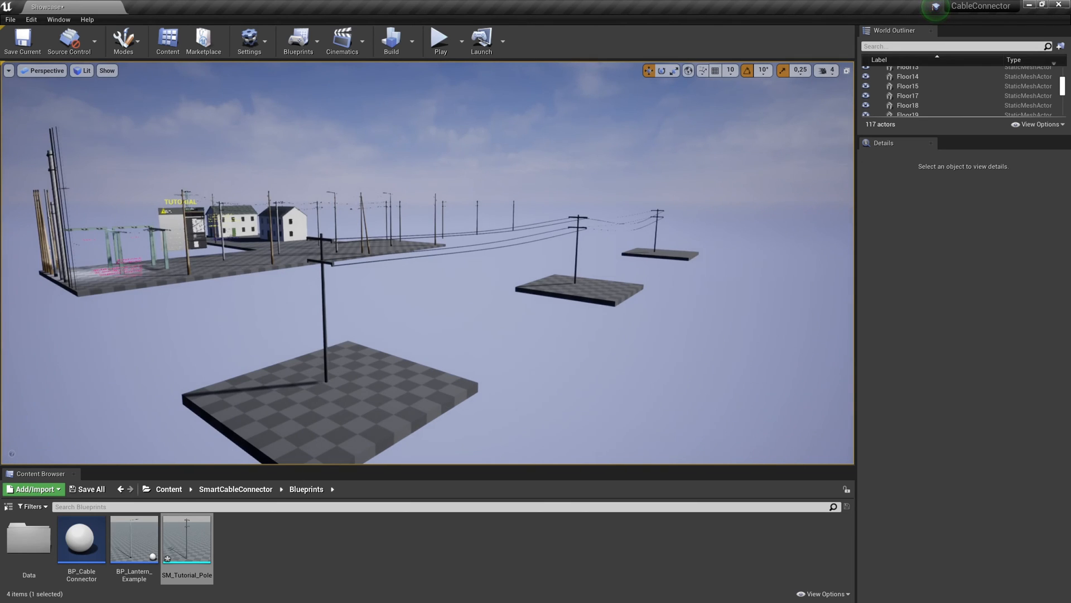